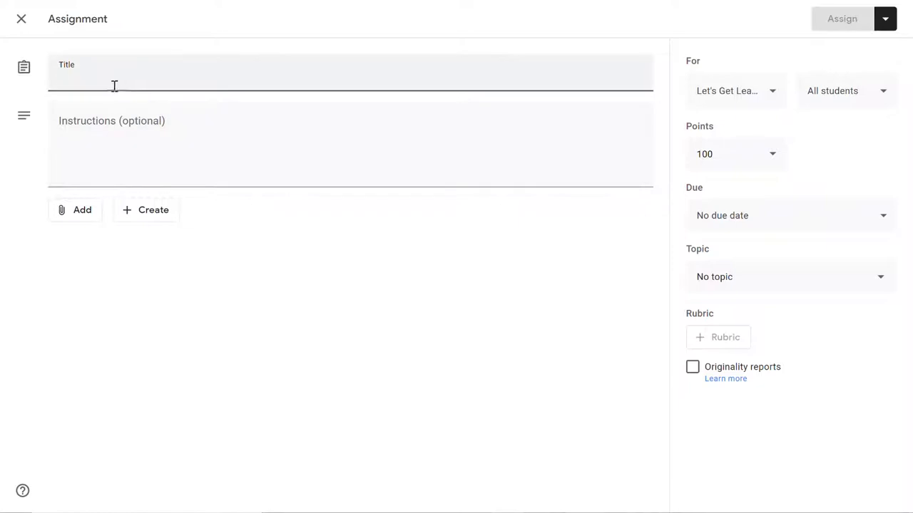
Step: Write the numbered lines 1., 2. and 3. in the assignment instructions
click(121, 132)
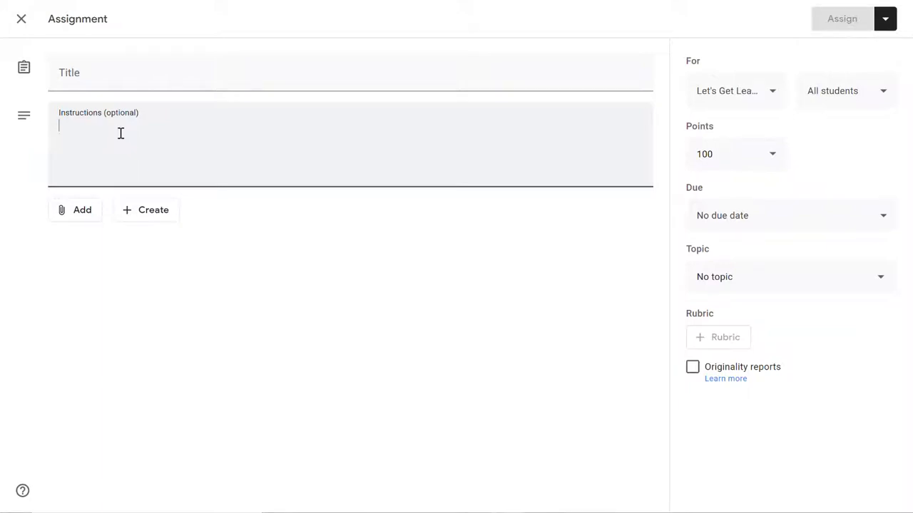
text(1. )
text(2. )
text(3.)
key(Return)
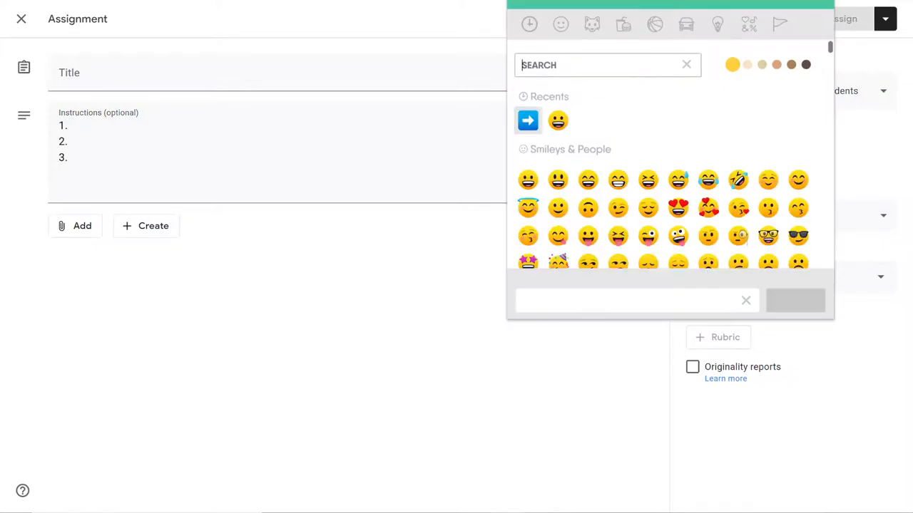
Step: Copy the blue arrow emoji and paste it onto three new instruction lines
click(527, 121)
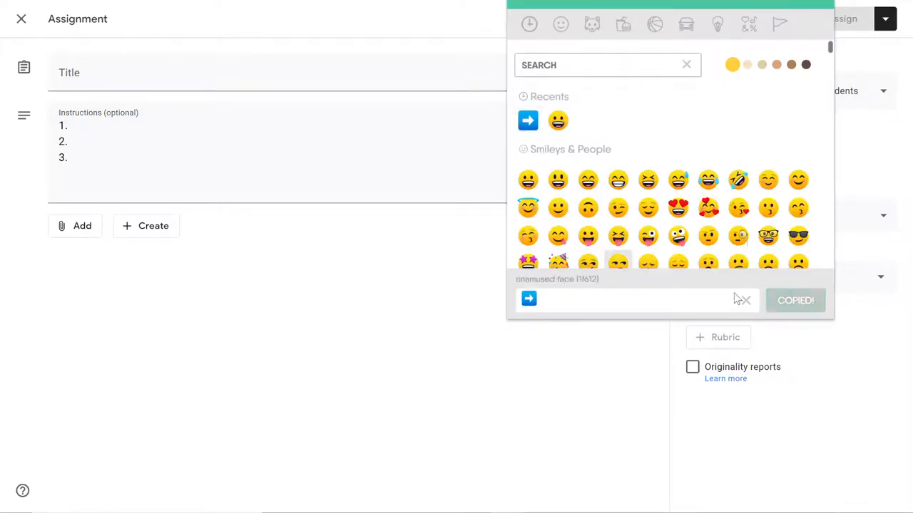
click(182, 173)
key(ctrl+v)
key(Return)
key(ctrl+v)
key(Return)
key(ctrl+v)
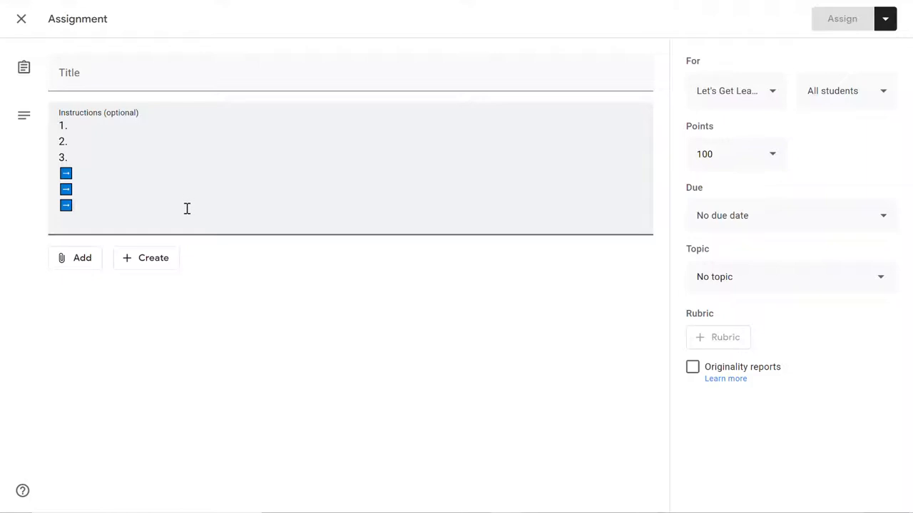
Step: Show the assignment's Add choices: Google Drive, Link, File and YouTube
click(80, 270)
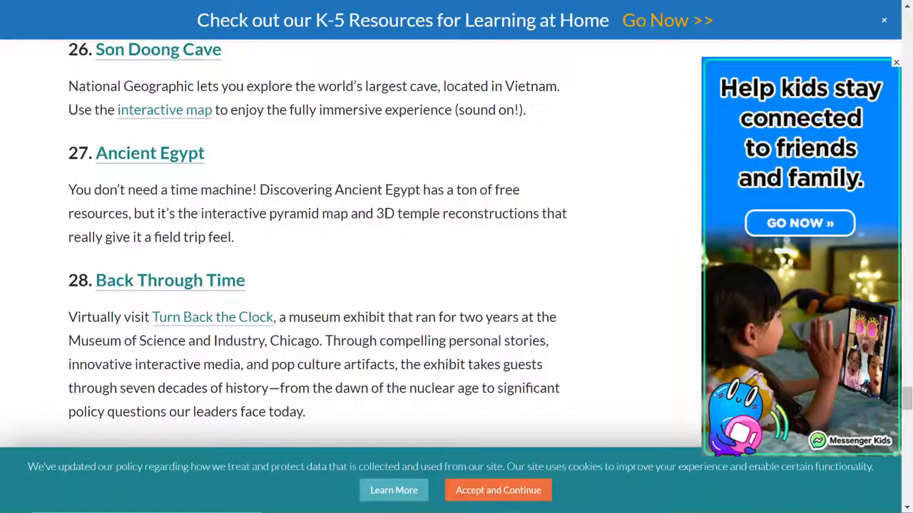
Step: Attach the copied virtual field trips article as a link, then remove that attachment
scroll(359, 198, up, 12)
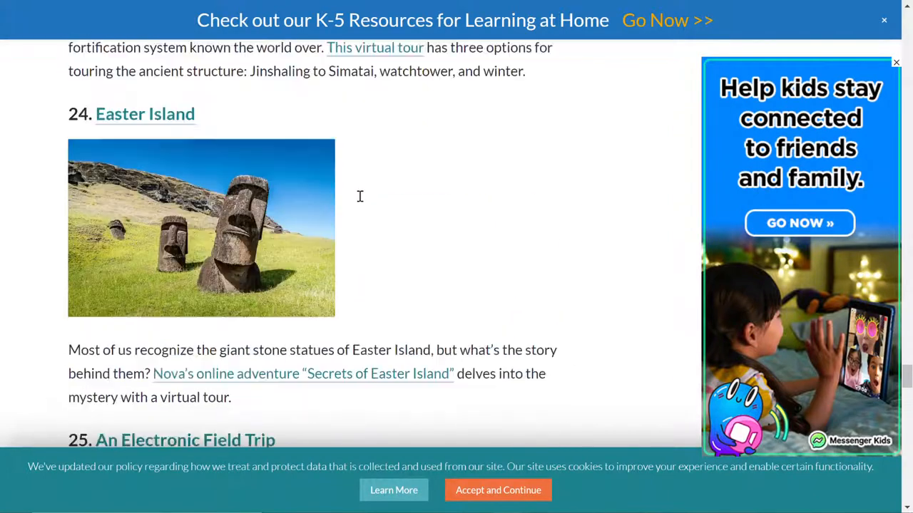
scroll(358, 202, up, 15)
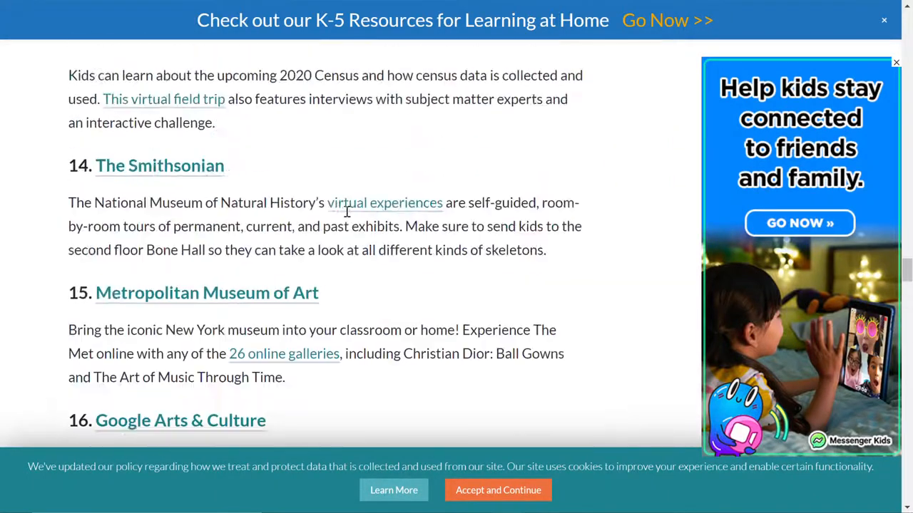
scroll(347, 211, up, 10)
scroll(335, 210, down, 9)
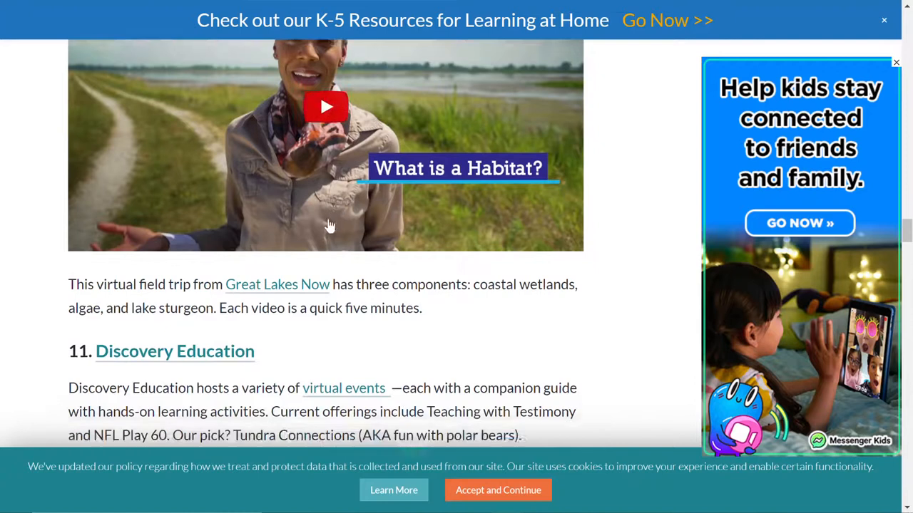
scroll(322, 214, up, 5)
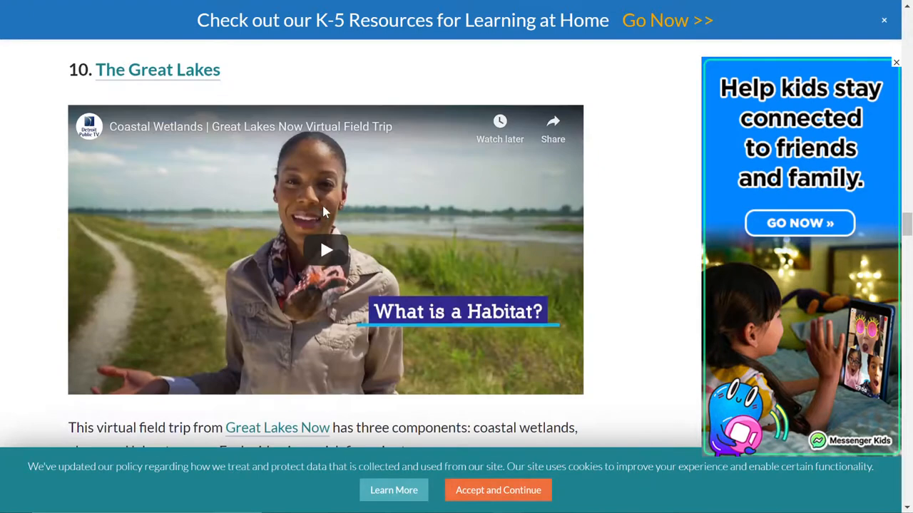
scroll(322, 219, down, 3)
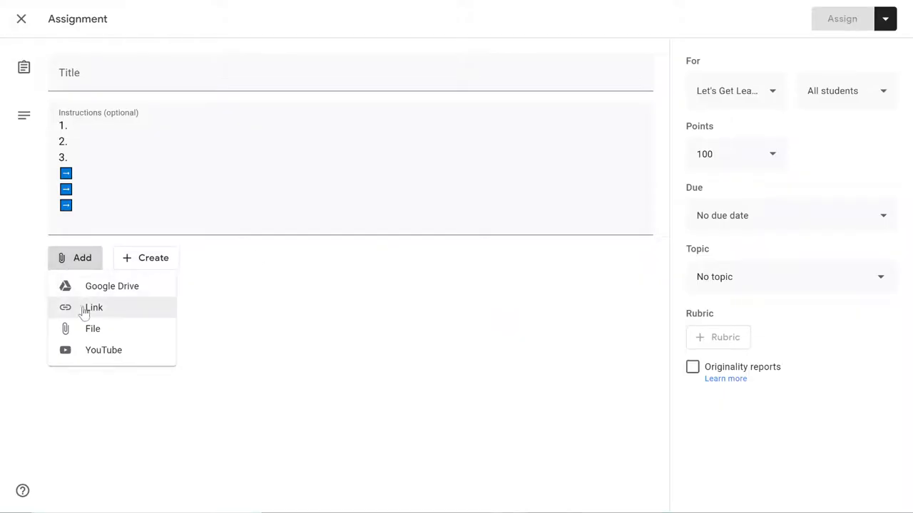
click(98, 310)
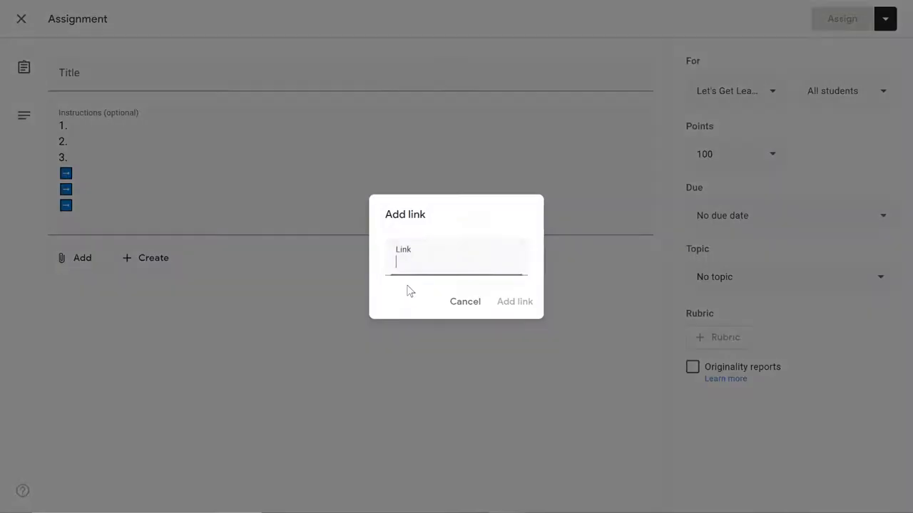
key(ctrl+v)
click(524, 305)
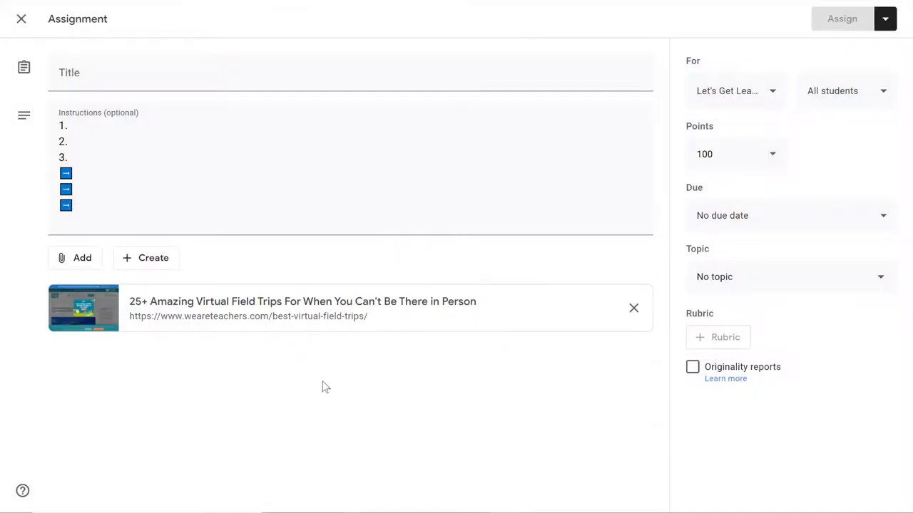
click(633, 311)
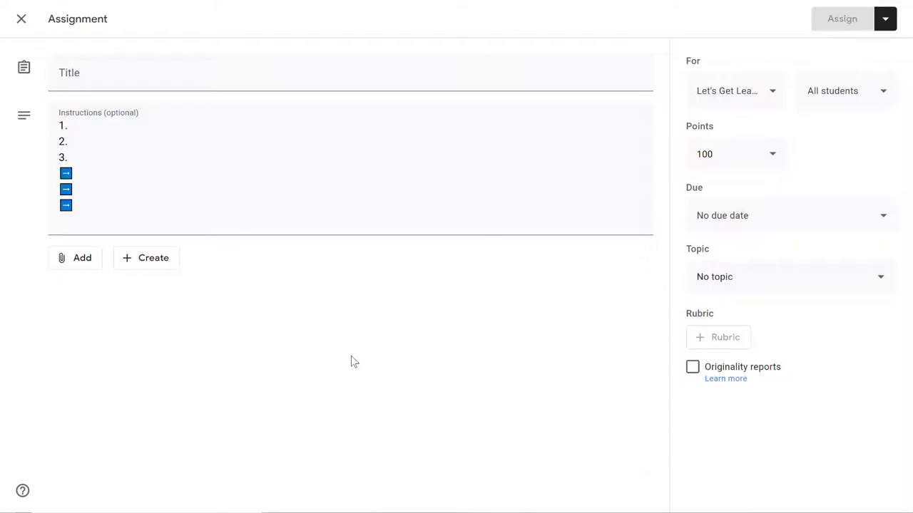
Step: Attach the Clever log-in link clever.com/in/nocs to the assignment
click(91, 261)
click(112, 312)
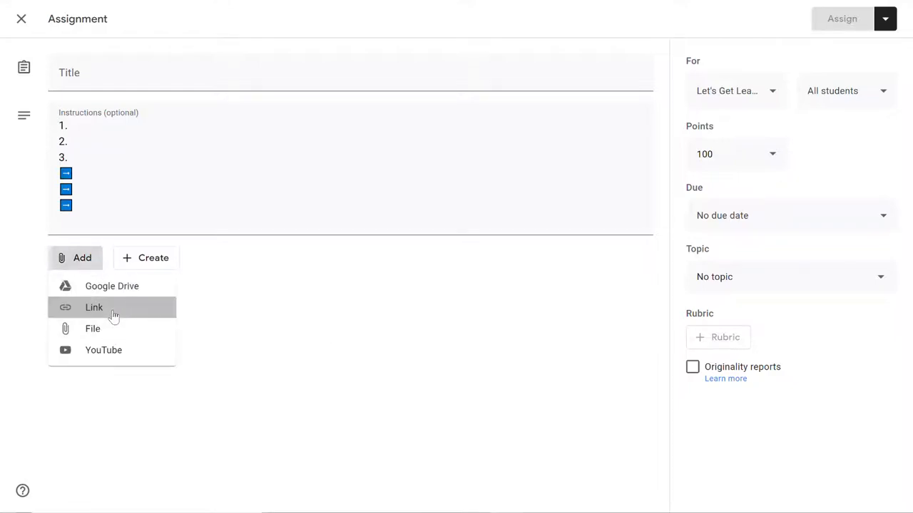
text(clever.com)
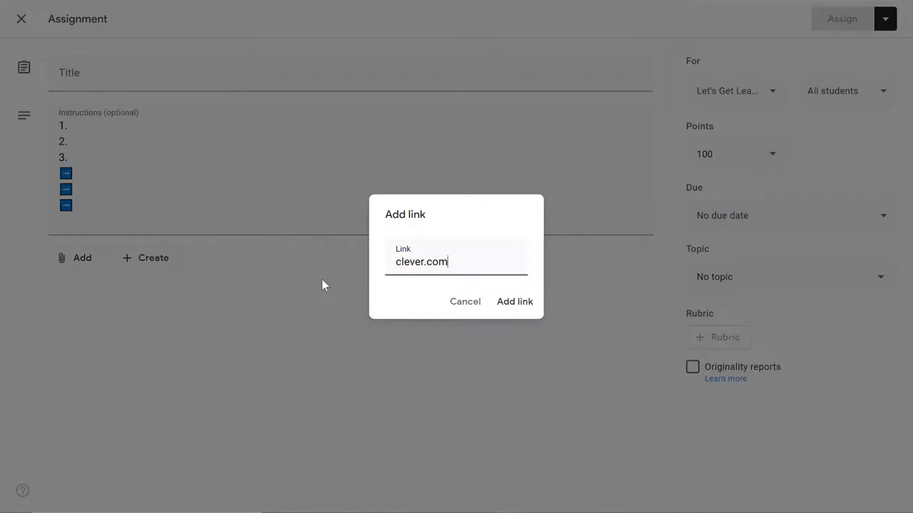
text(/in/nocs)
click(512, 302)
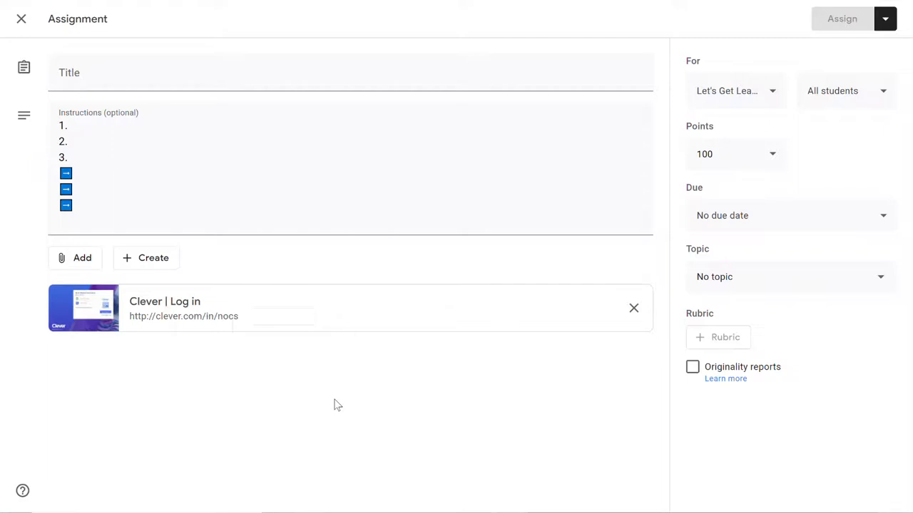
Step: Remove the Clever link and cancel the Report issue form with screenshot unchecked
click(634, 308)
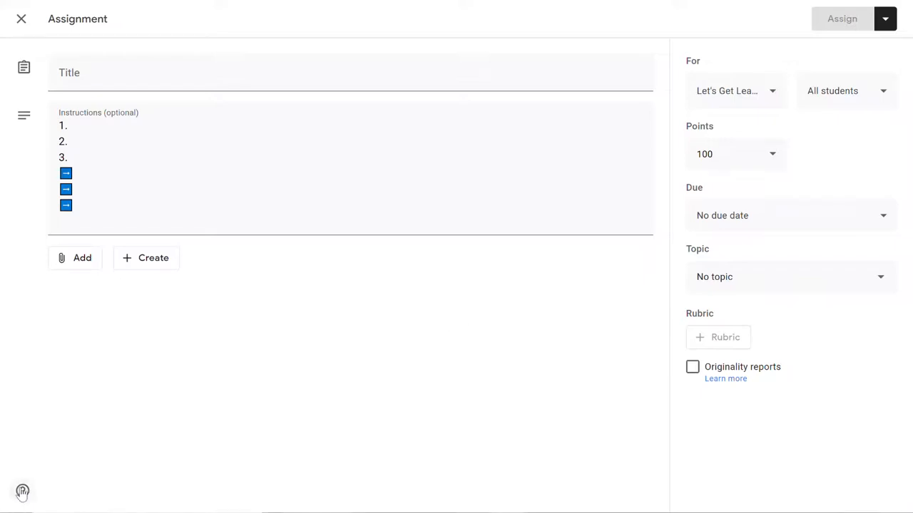
click(22, 491)
click(102, 422)
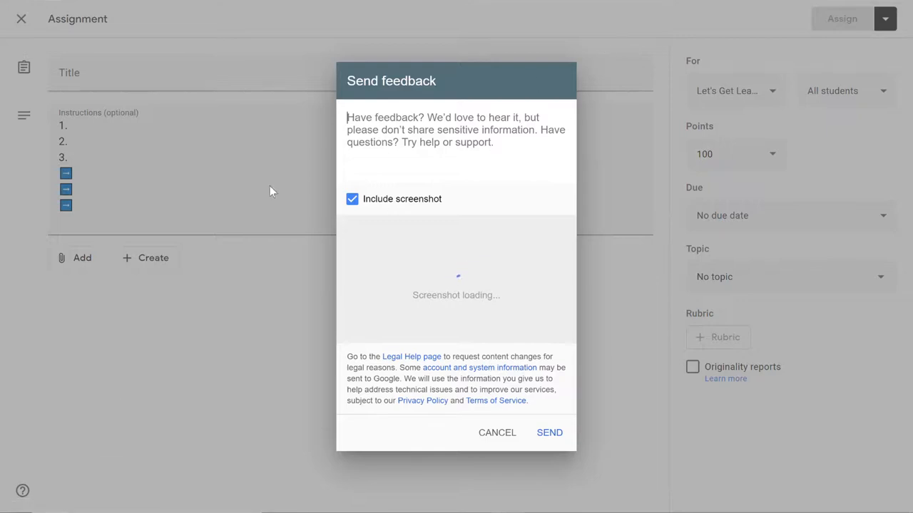
click(352, 200)
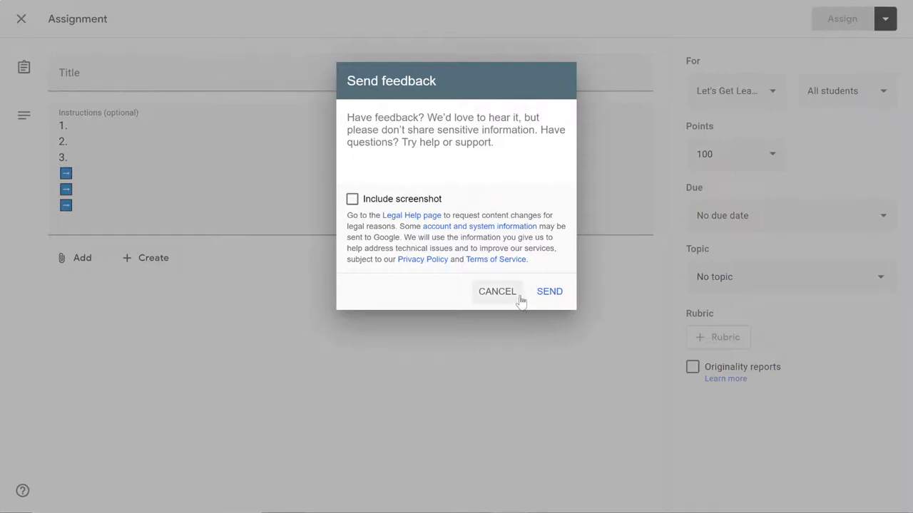
click(497, 292)
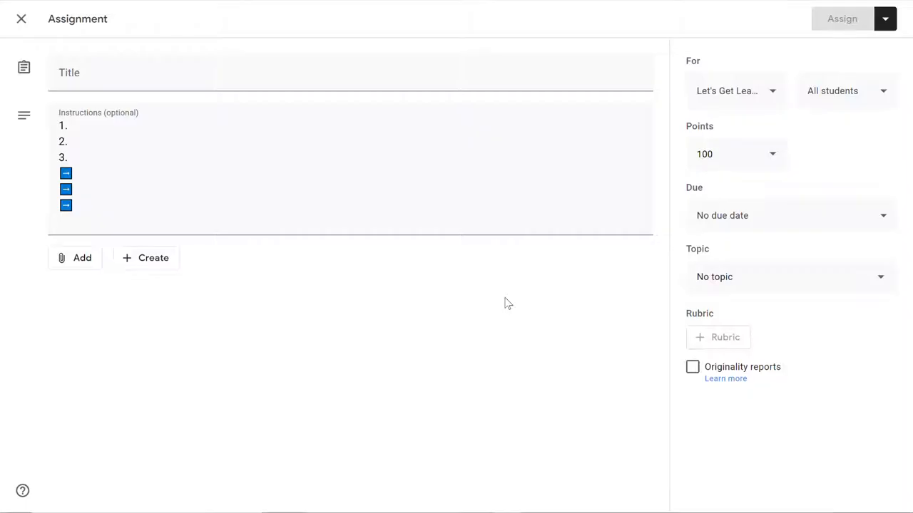
Step: Visit the INFOhio Bill Nye Friction video and close its share-to-Classroom window
click(84, 259)
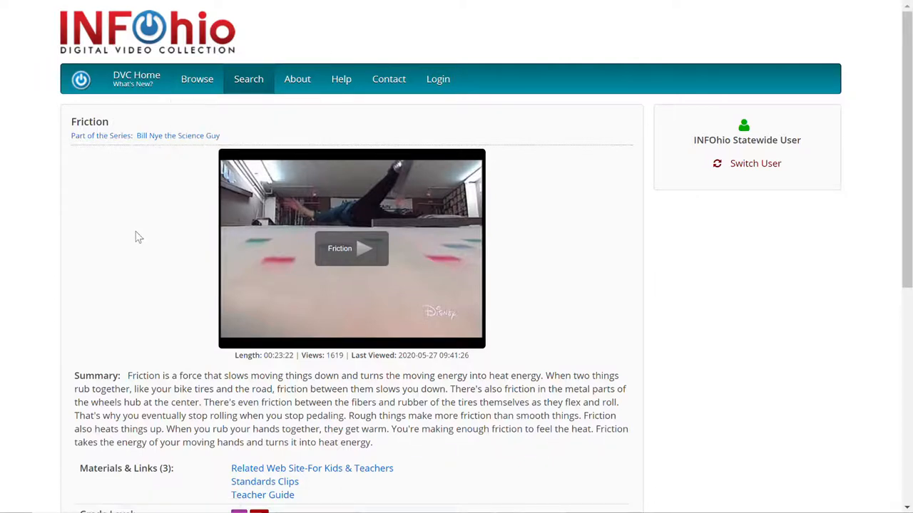
scroll(134, 241, down, 2)
scroll(134, 240, down, 4)
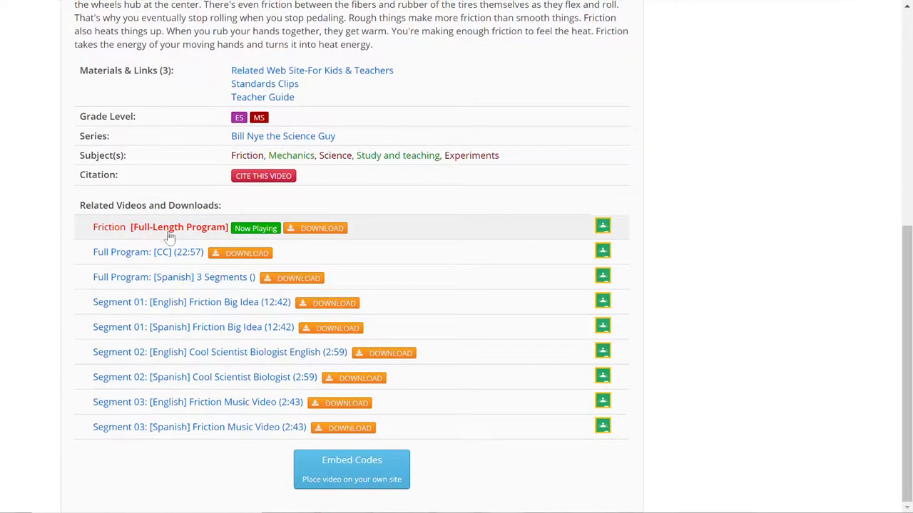
click(604, 234)
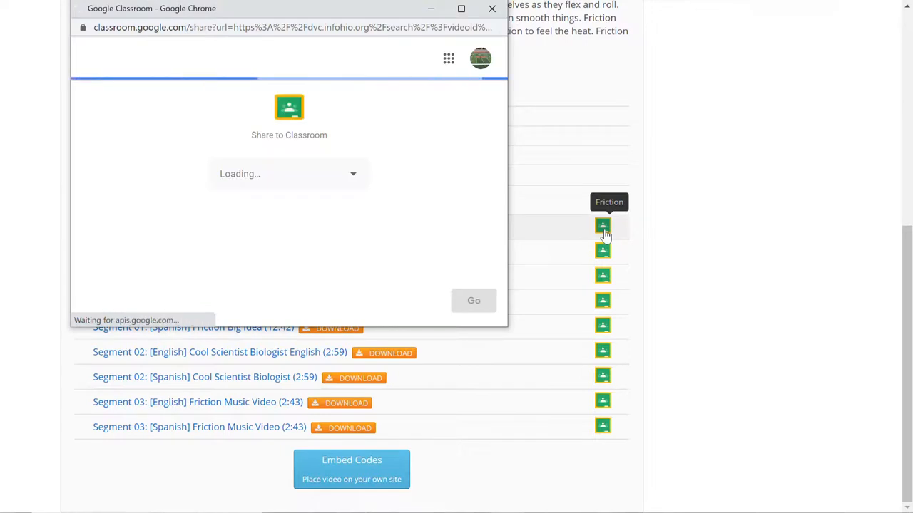
click(492, 9)
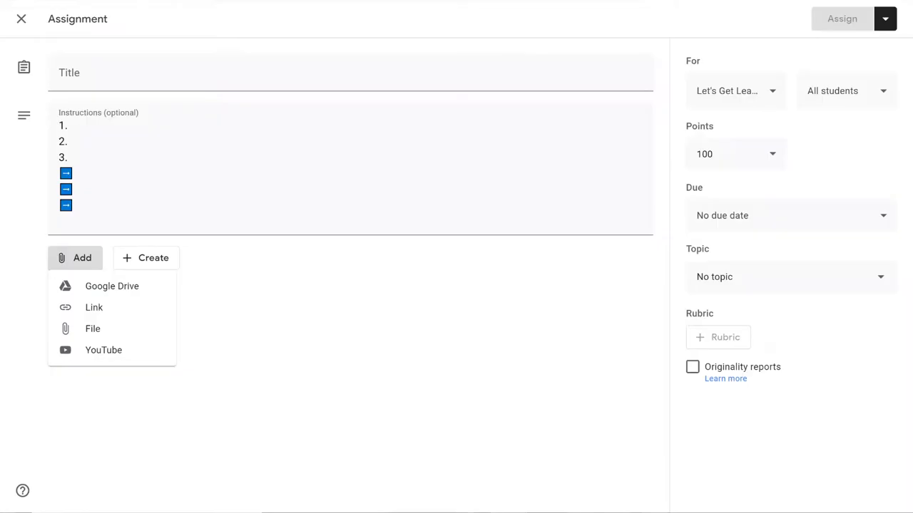
Step: Attach the copied INFOhio Friction video address as a link
click(112, 309)
text(https://dvc.infohio.org/search/?videoid=50025)
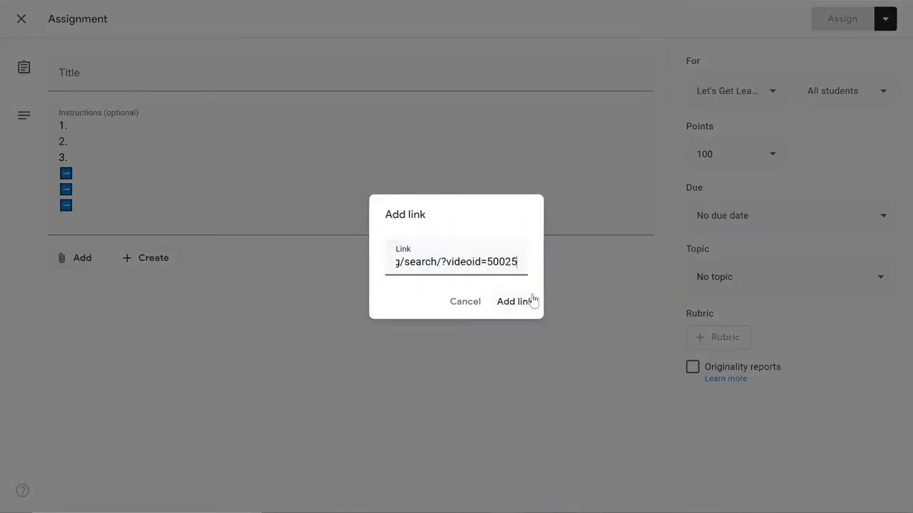
click(528, 301)
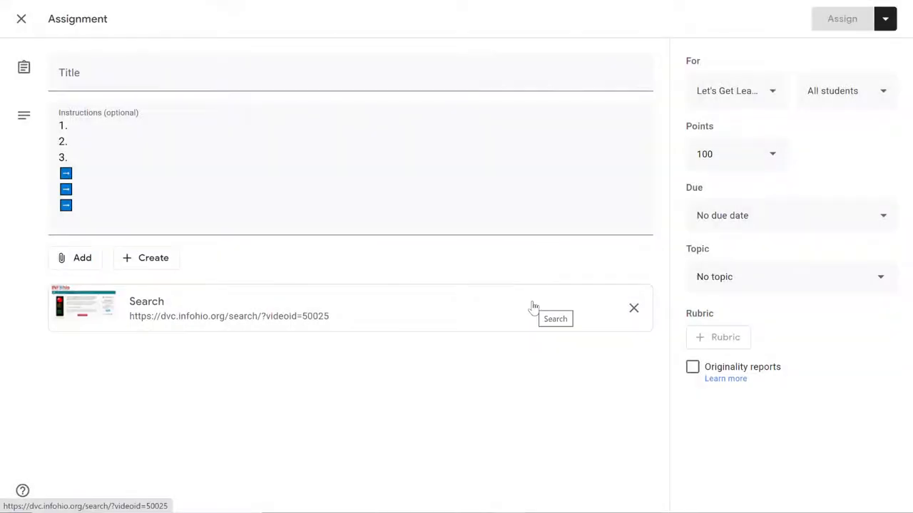
Step: Write the Search login instructions on the first arrow line and remove the Search link
click(83, 177)
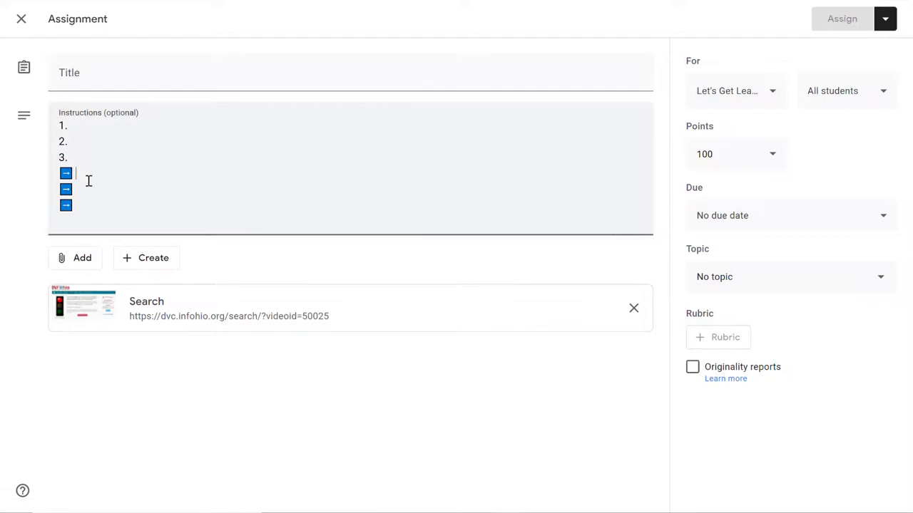
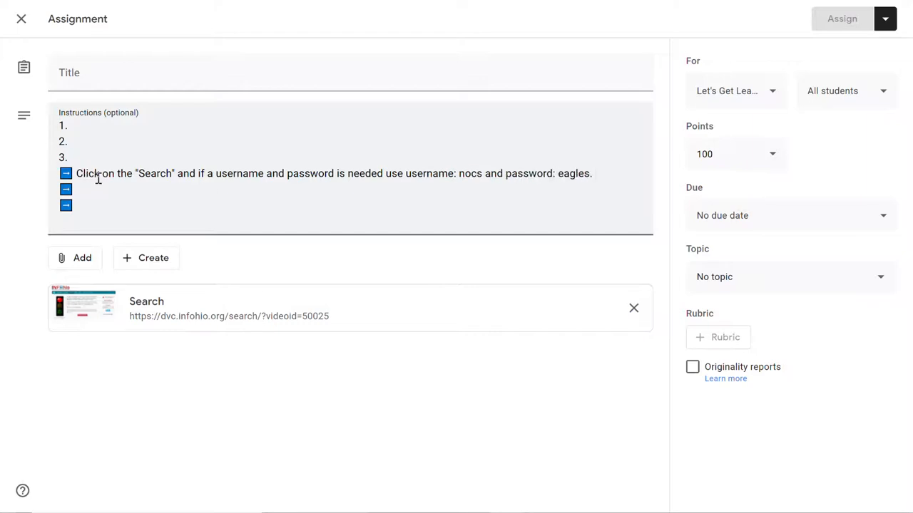
double_click(479, 178)
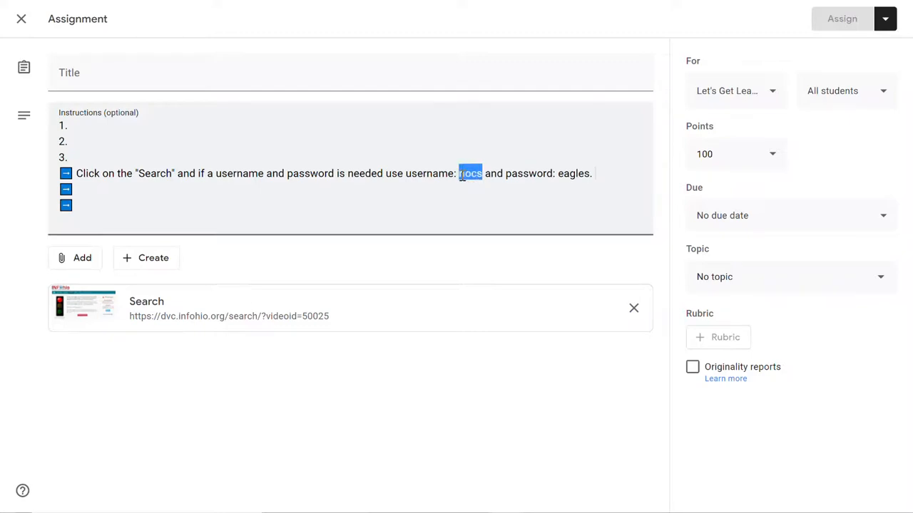
click(598, 174)
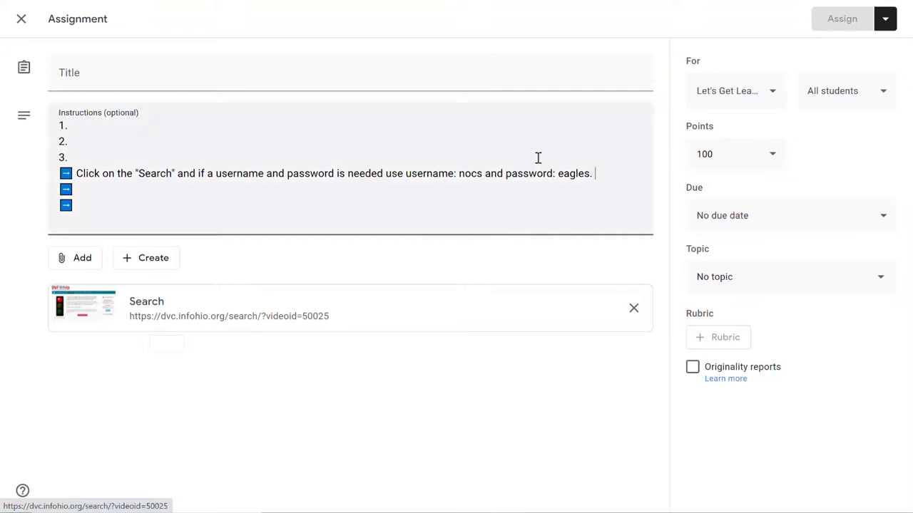
click(601, 180)
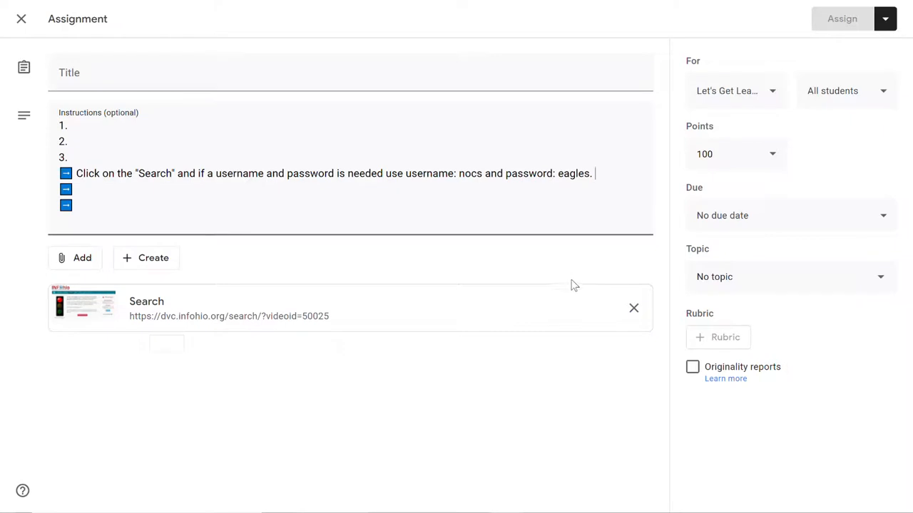
click(634, 310)
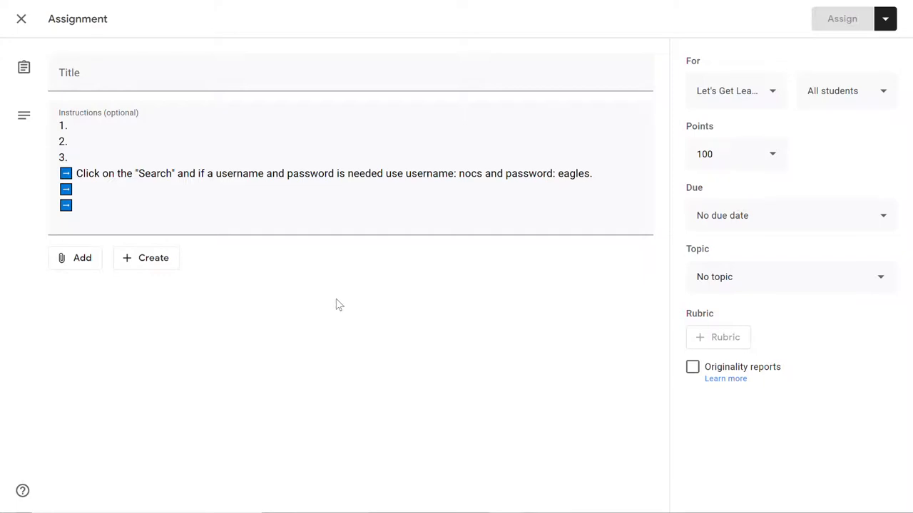
Step: Delete the instruction lines from 2. through the last arrow
drag(90, 204, 54, 127)
key(BackSpace)
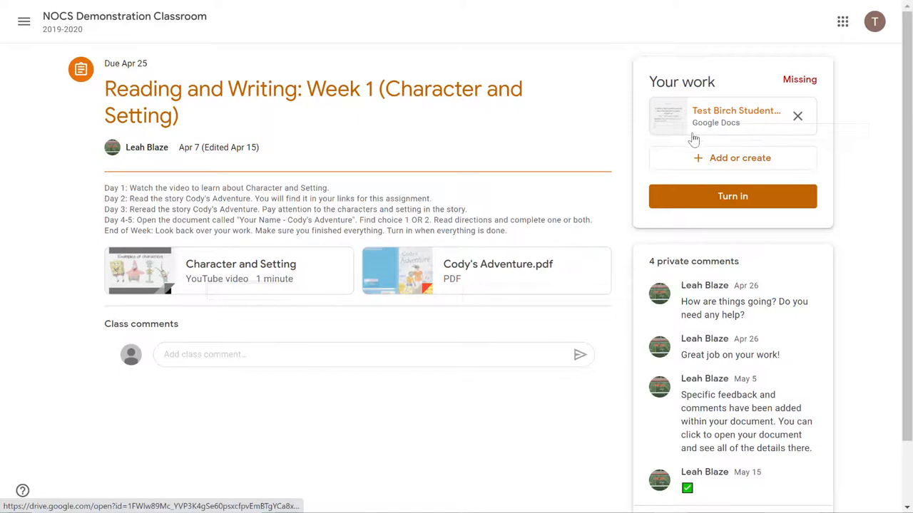
Step: Attach the first recorded video from the Drive Screencastify folder to Your work
click(721, 161)
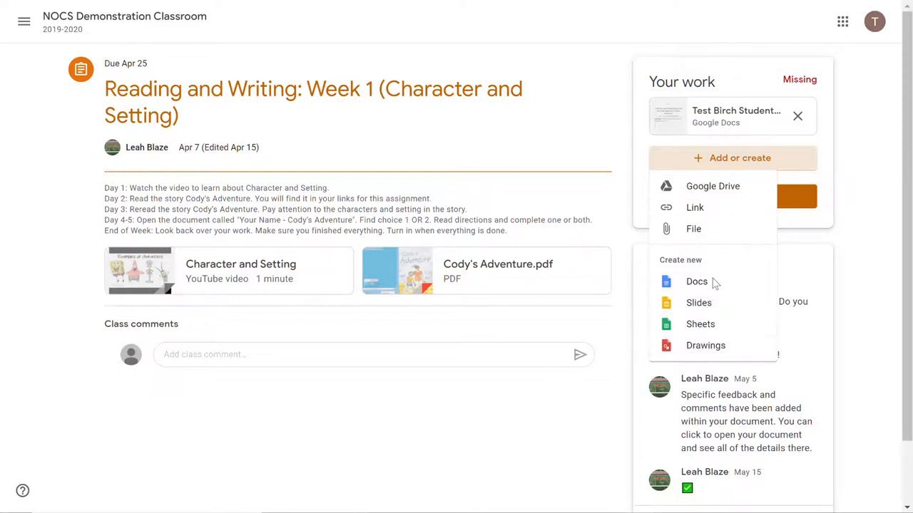
click(689, 194)
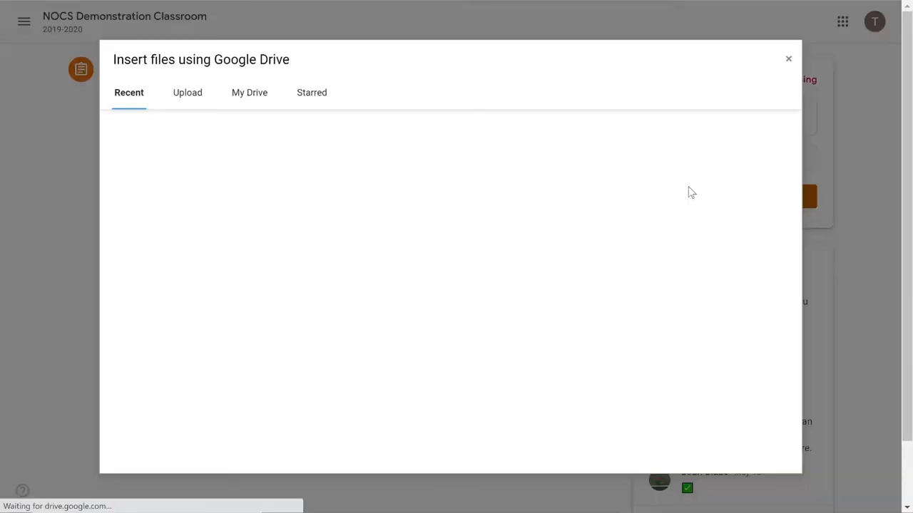
click(255, 101)
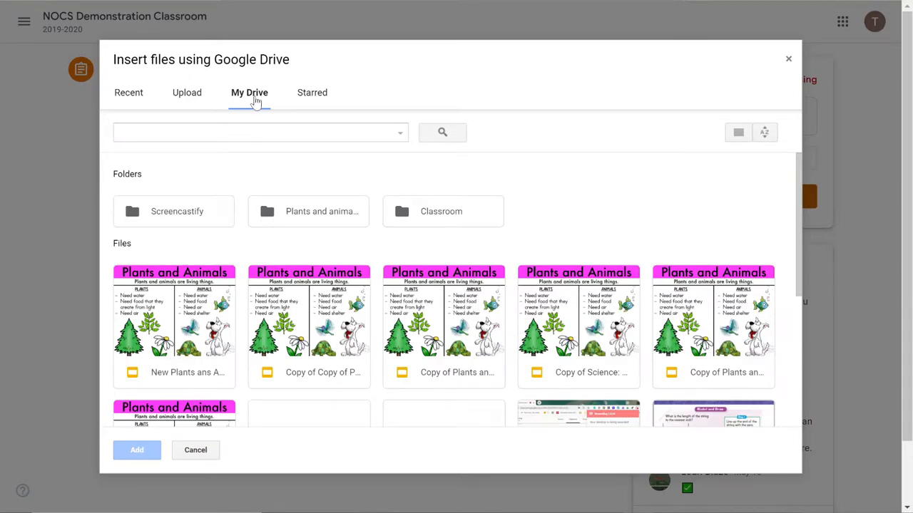
double_click(177, 218)
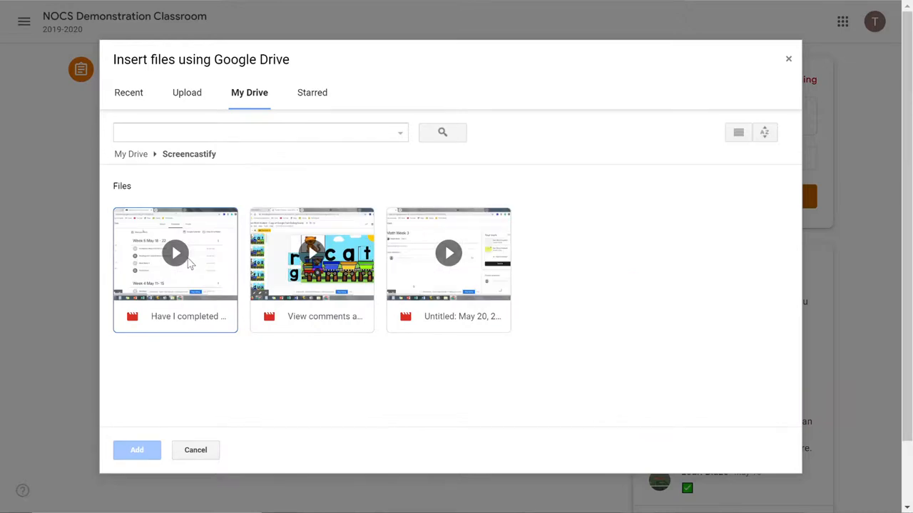
double_click(188, 264)
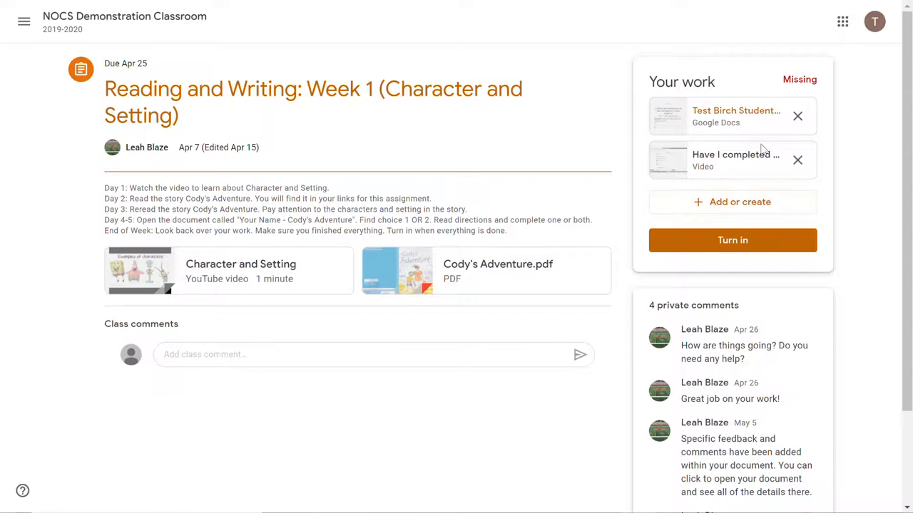
click(751, 204)
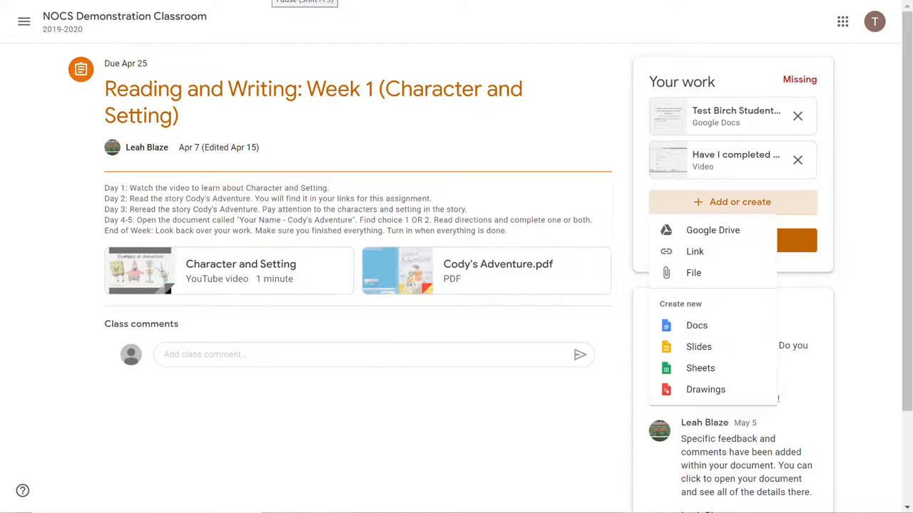
Step: Find the Scratch project 'sunrise in seattle - a parallax' and select its share link
key(ctrl+t)
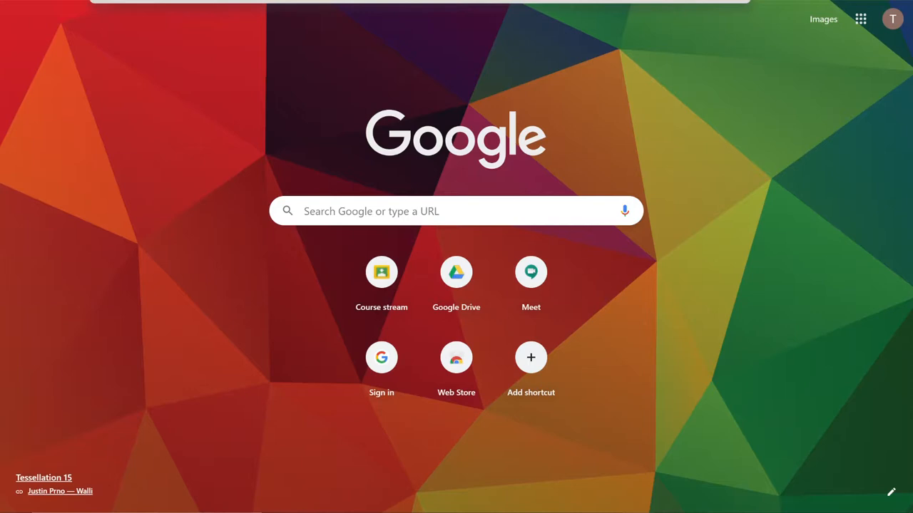
key(Return)
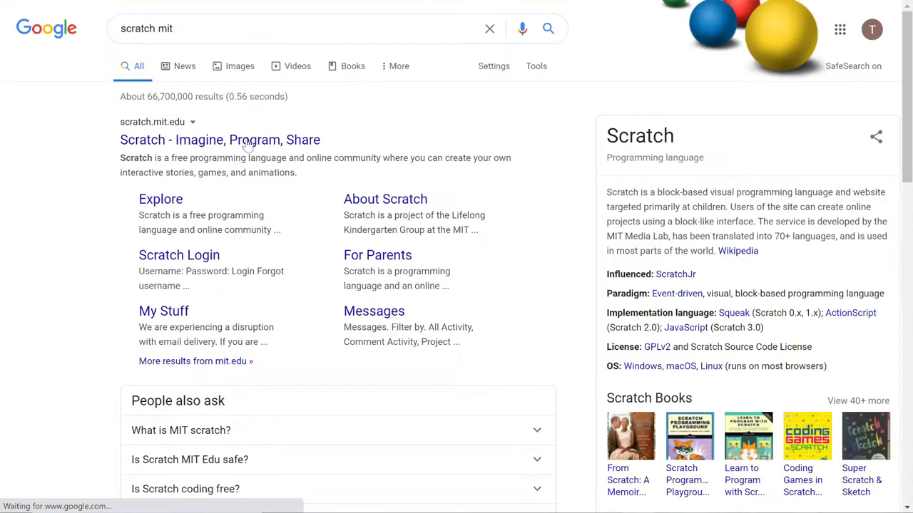
click(249, 141)
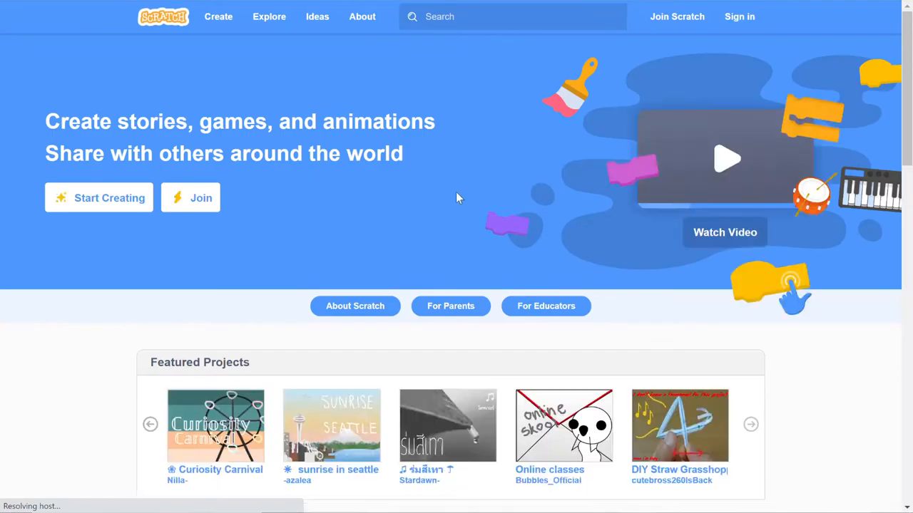
scroll(455, 193, down, 4)
click(323, 208)
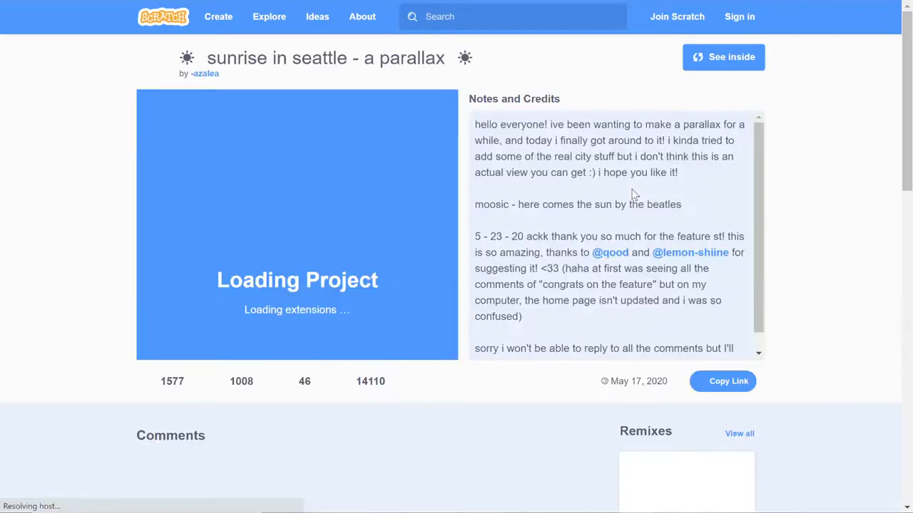
click(735, 384)
click(430, 152)
key(ctrl+c)
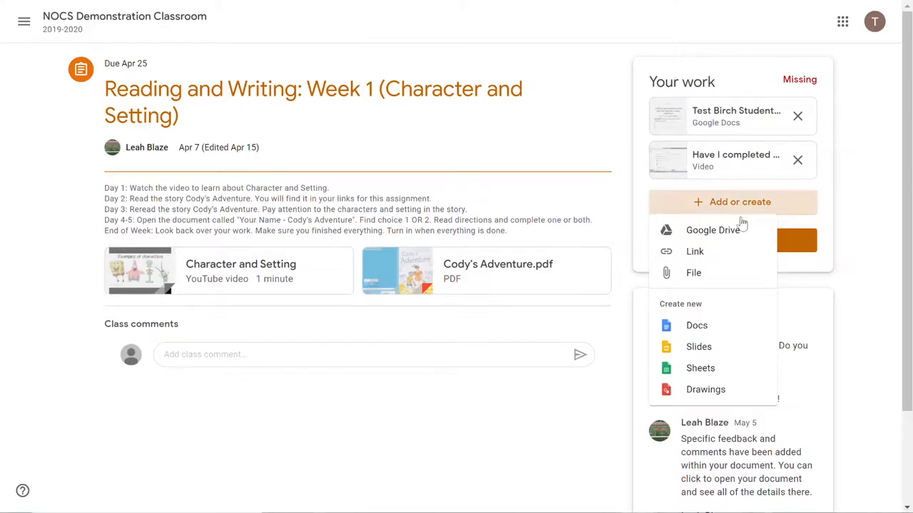
Step: Attach the 'sunrise in seattle - a parallax' Scratch link and open it to verify
click(716, 261)
key(ctrl+v)
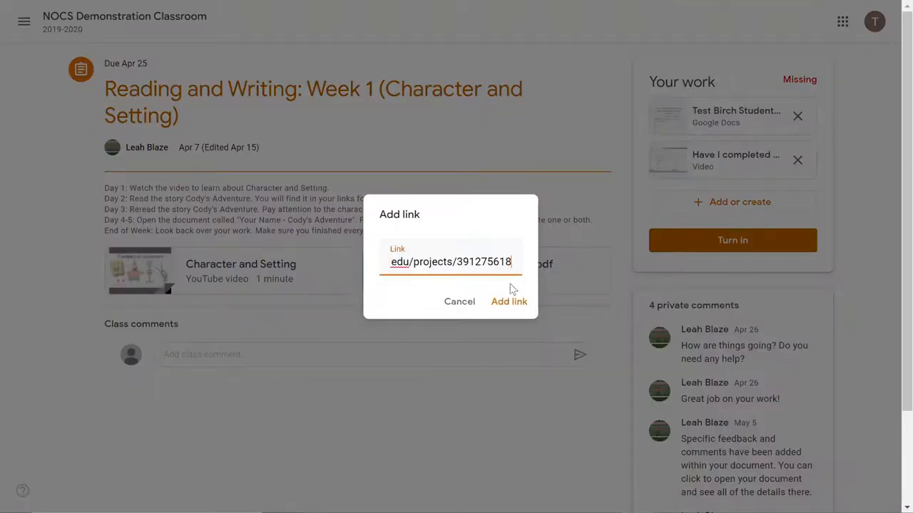
click(505, 300)
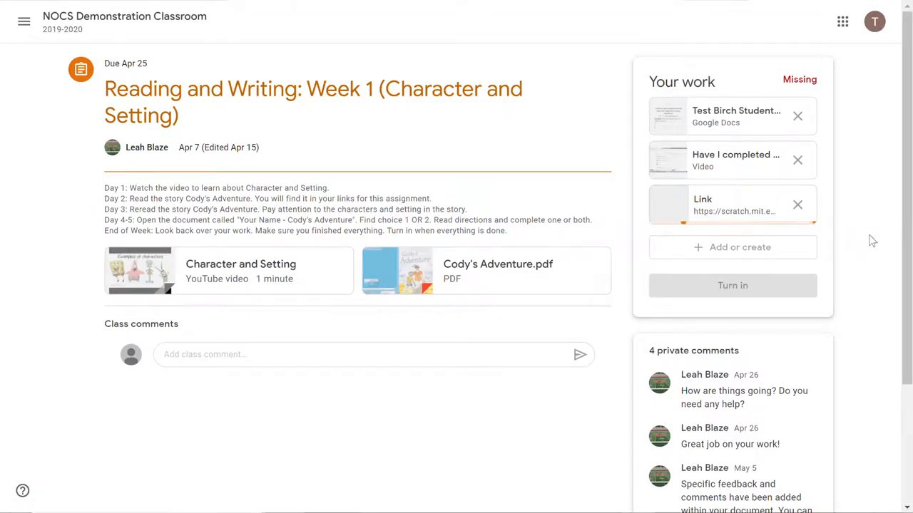
click(698, 215)
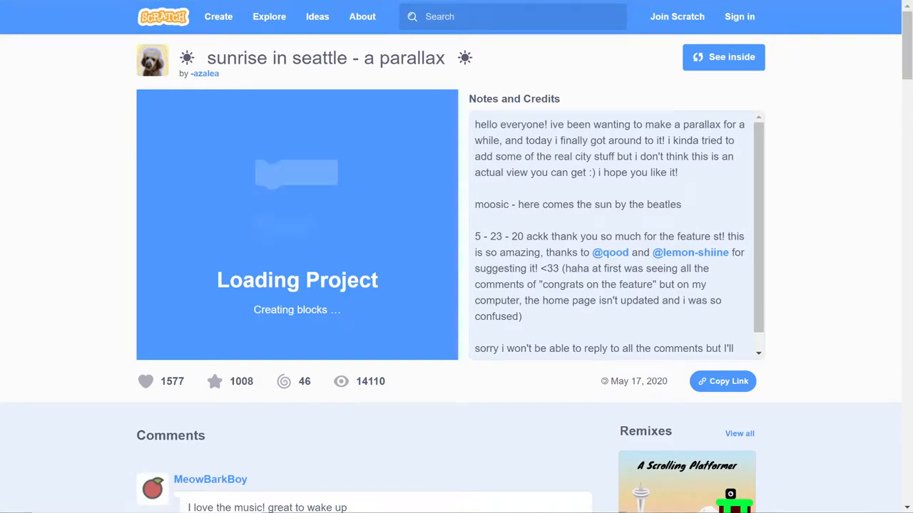
key(ctrl+w)
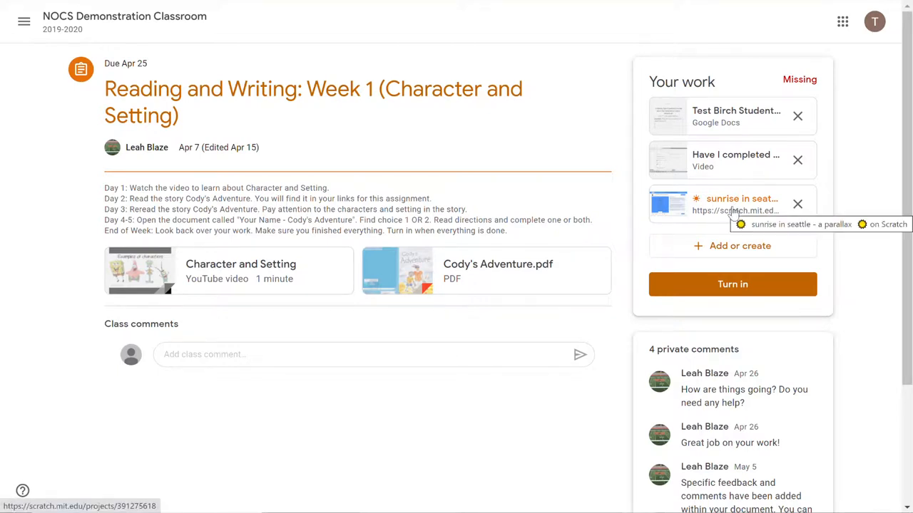
Step: Create a new Google Doc for the Week 1 assignment and open it for editing
click(741, 247)
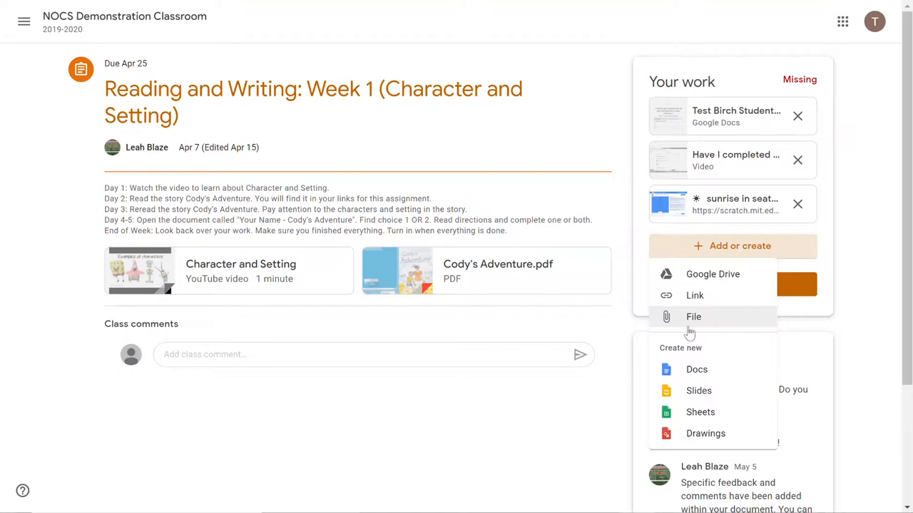
click(840, 212)
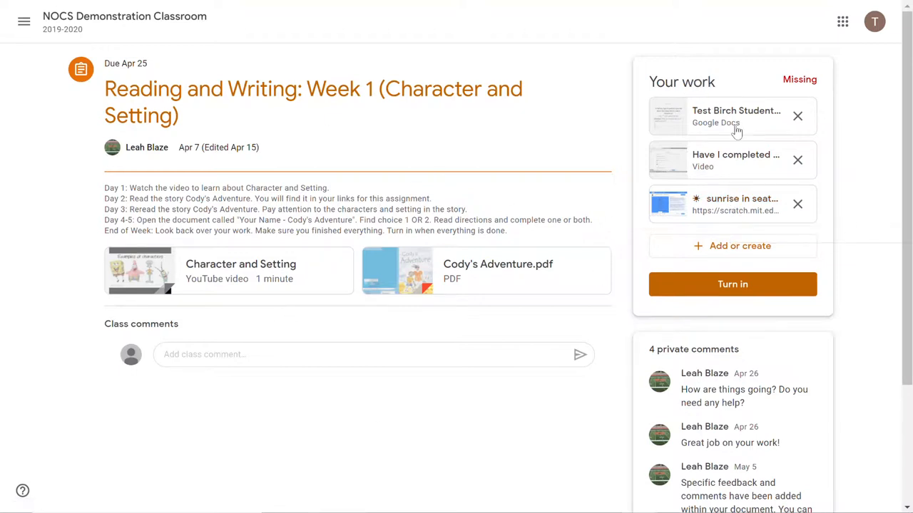
click(716, 249)
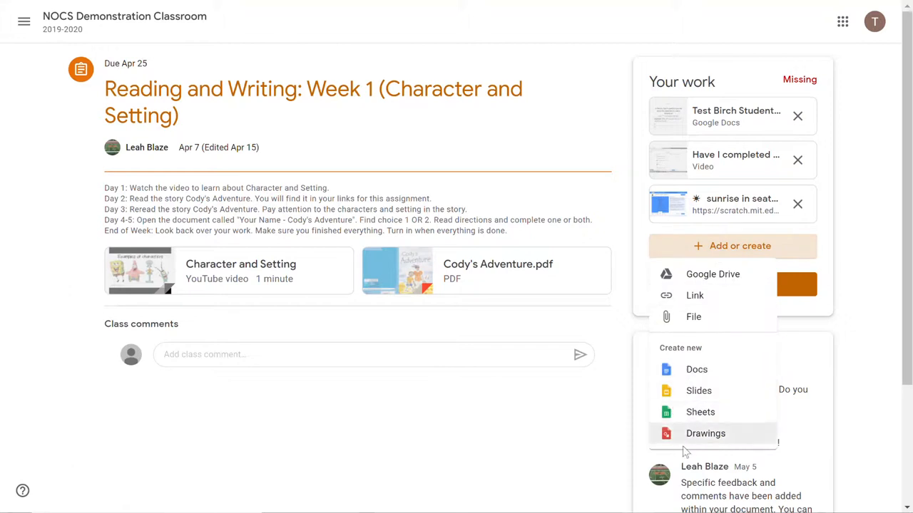
click(699, 369)
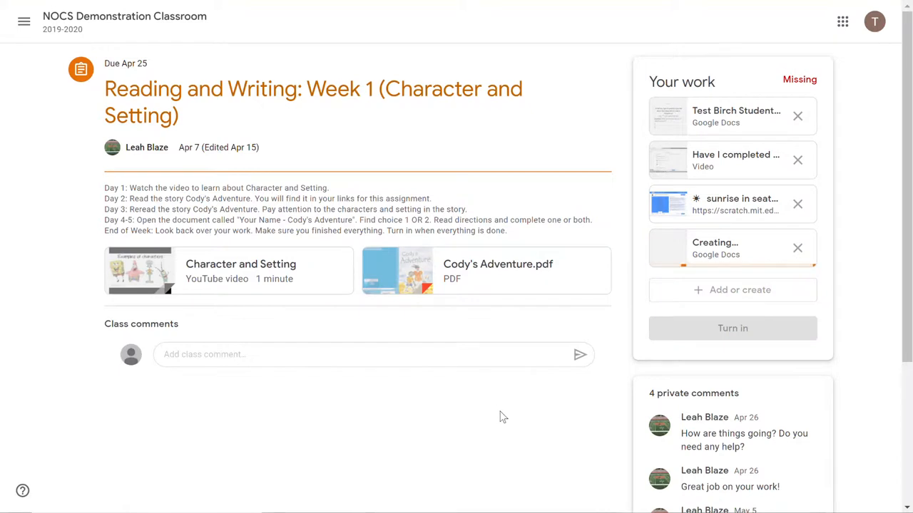
click(734, 257)
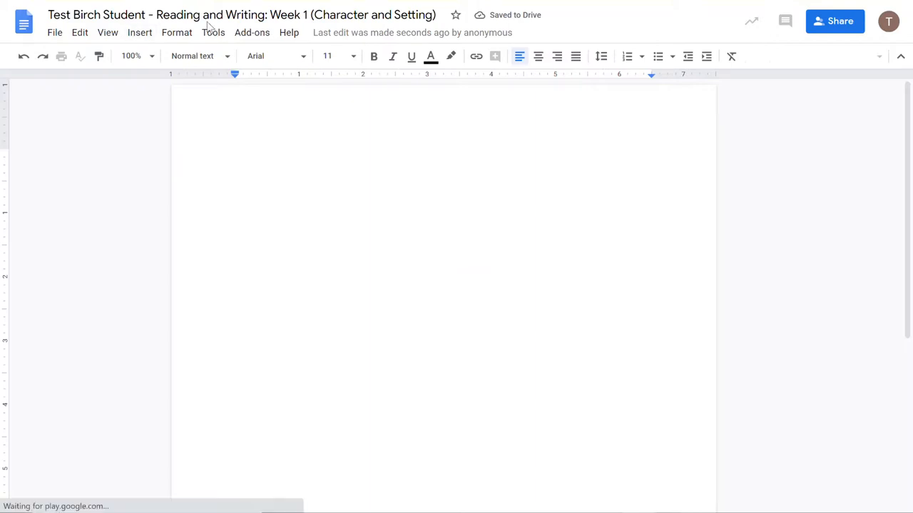
Step: Insert a webcam photo of the plain wall at the top of the document
click(145, 39)
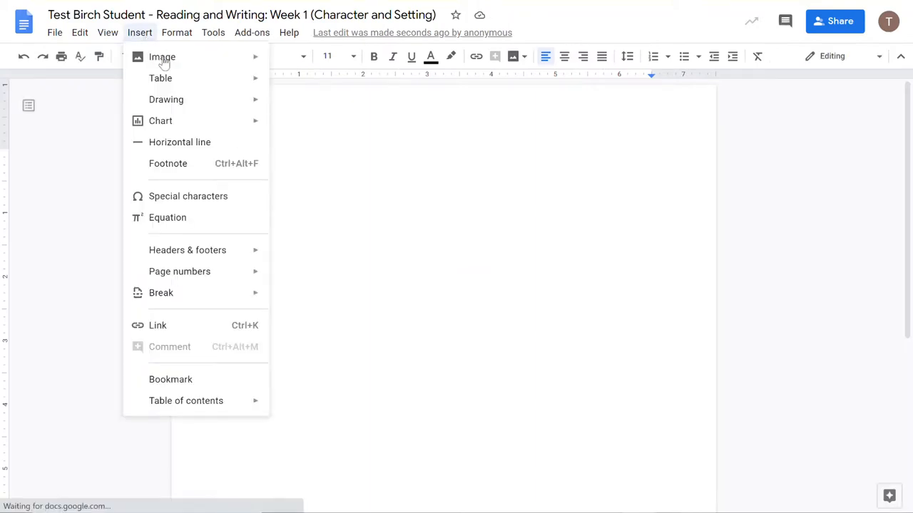
mouse_move(246, 65)
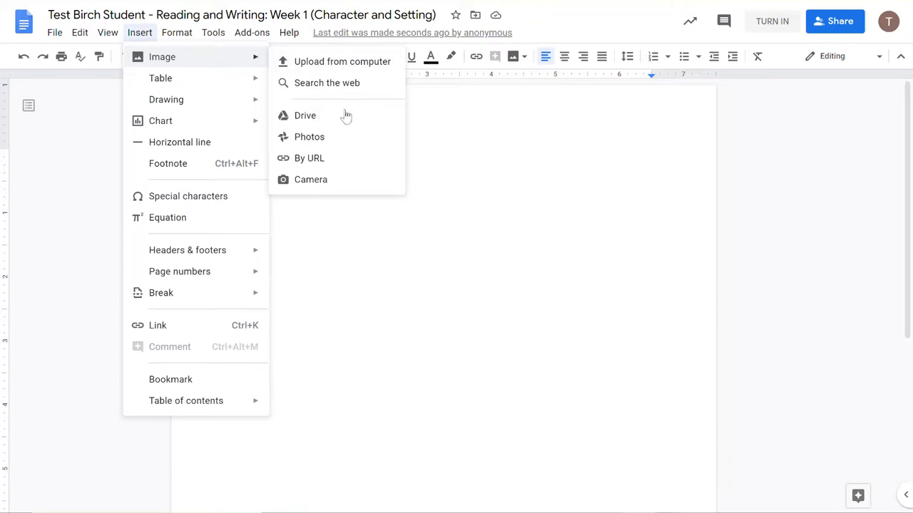
click(338, 180)
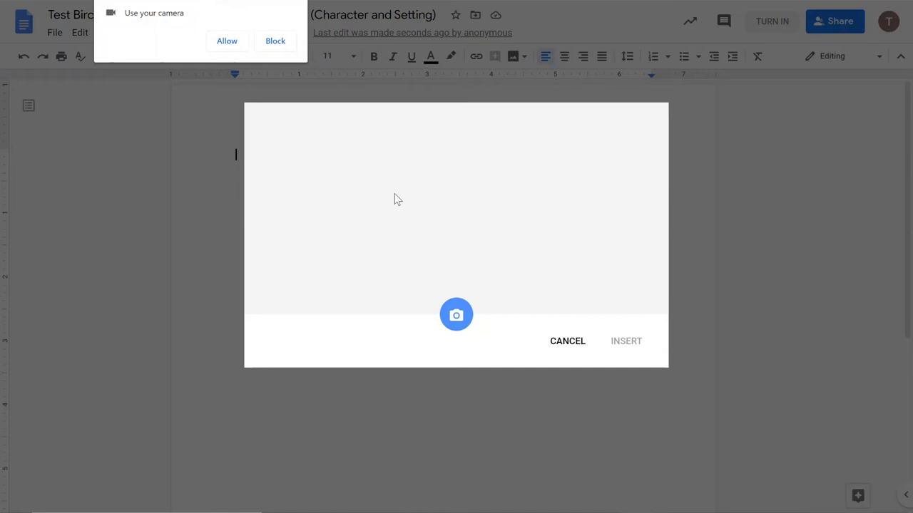
click(227, 42)
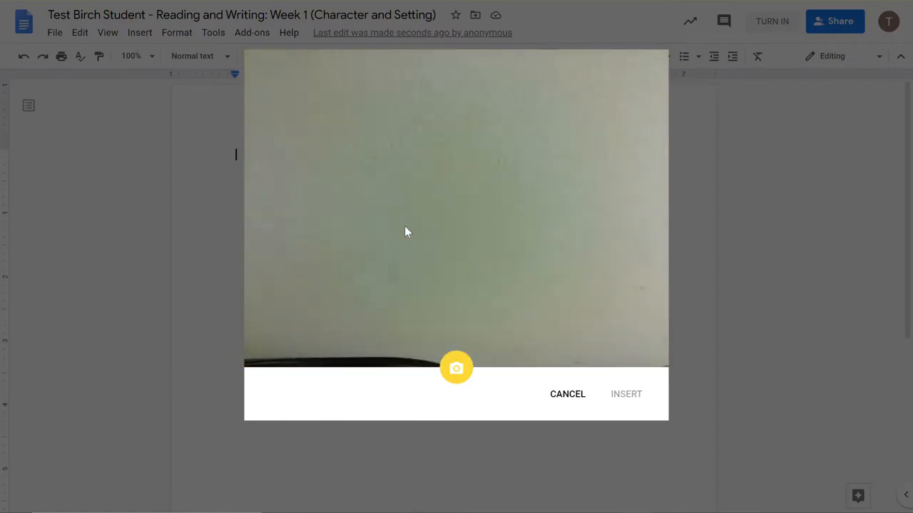
click(446, 372)
click(628, 396)
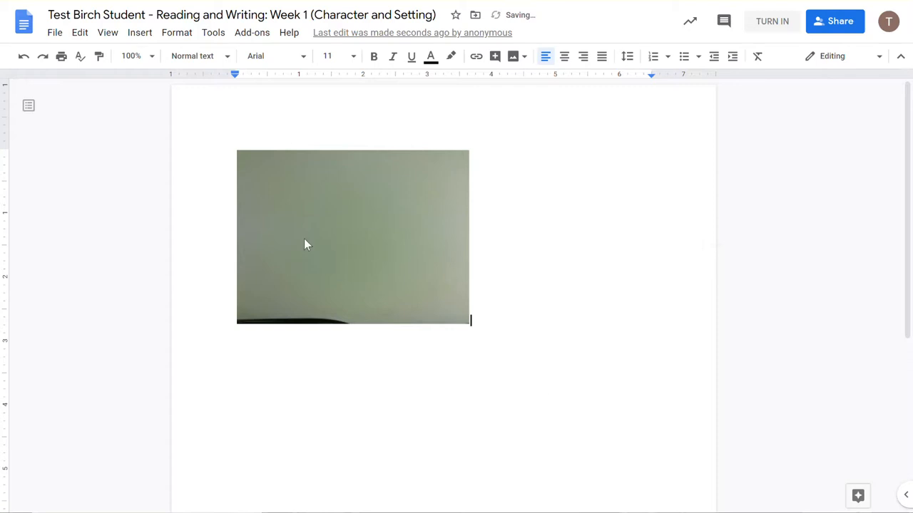
Step: Enlarge the photo to about 529×395, then return to the Classroom assignment page
click(304, 245)
drag(470, 326, 615, 405)
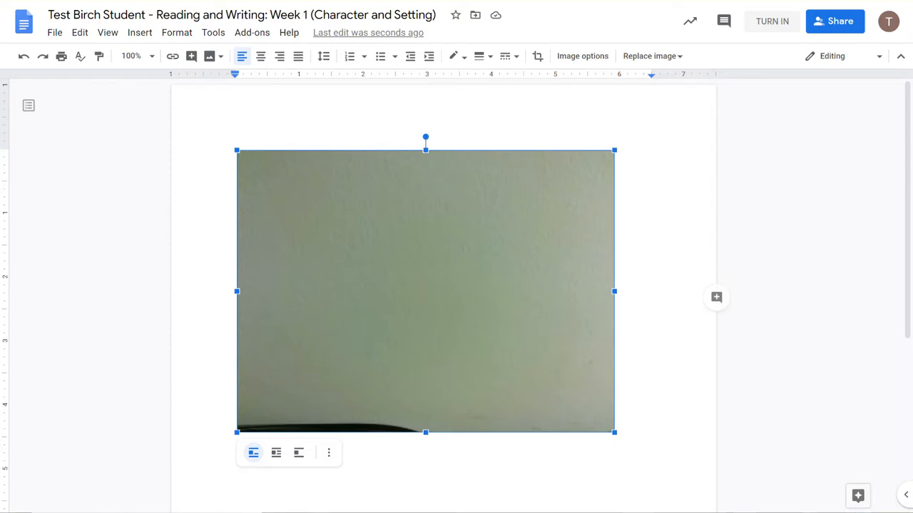
click(175, 0)
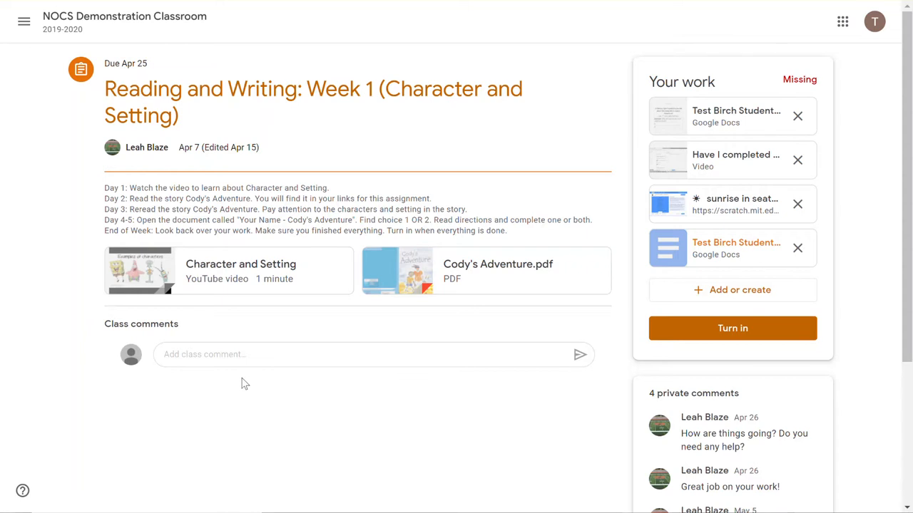
Step: Find Jamboard in the Google apps launcher and open it
click(842, 29)
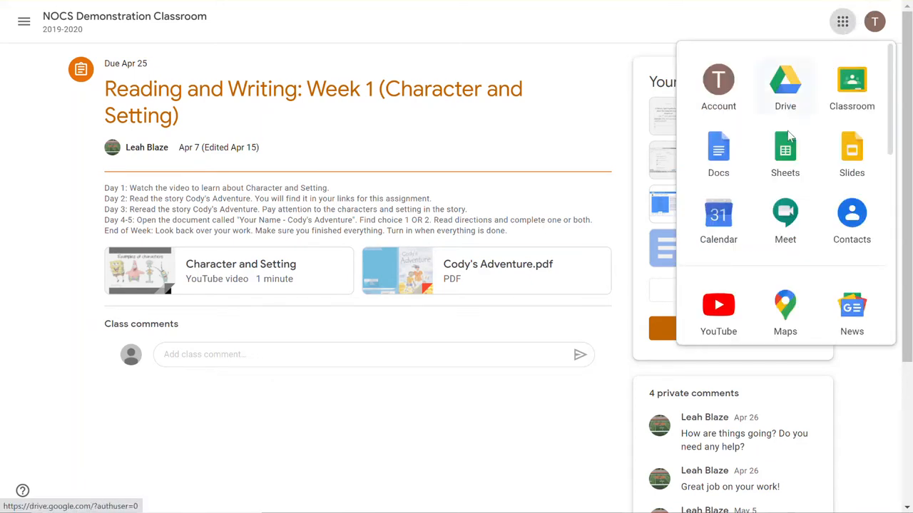
scroll(777, 243, down, 4)
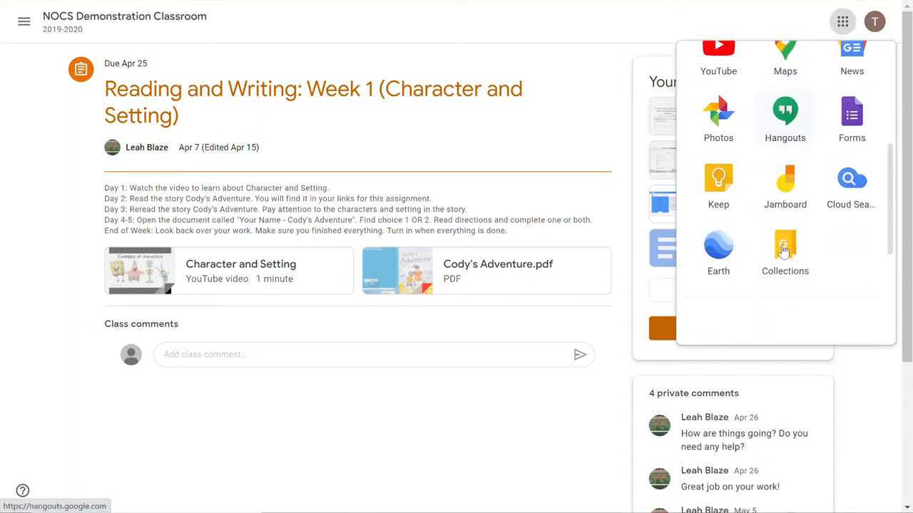
scroll(799, 198, up, 1)
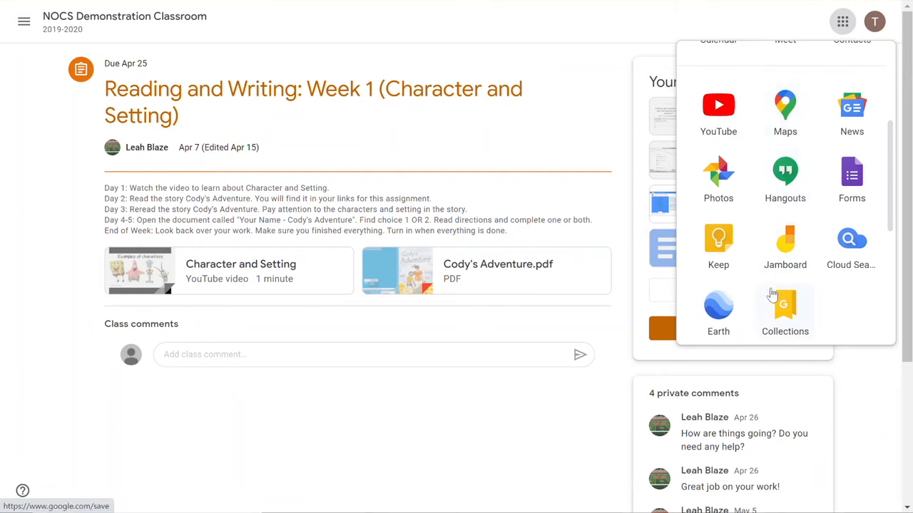
scroll(771, 291, down, 1)
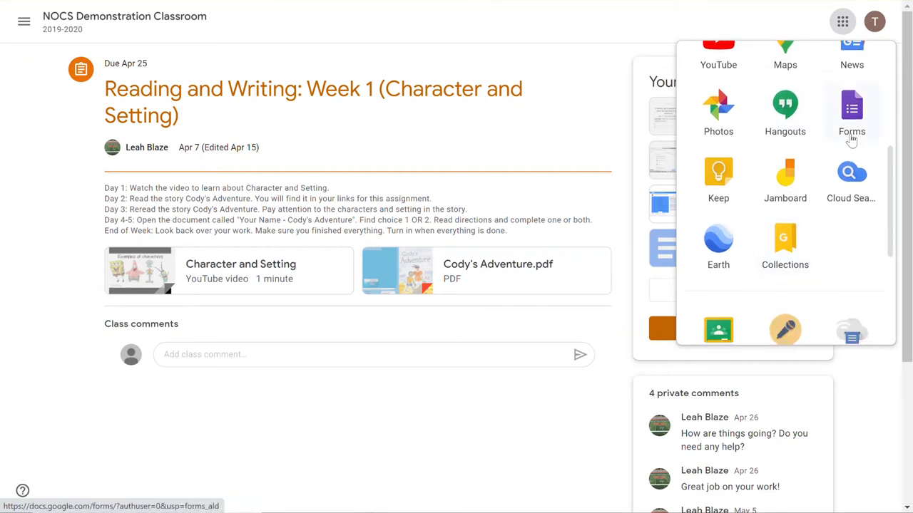
scroll(827, 200, down, 2)
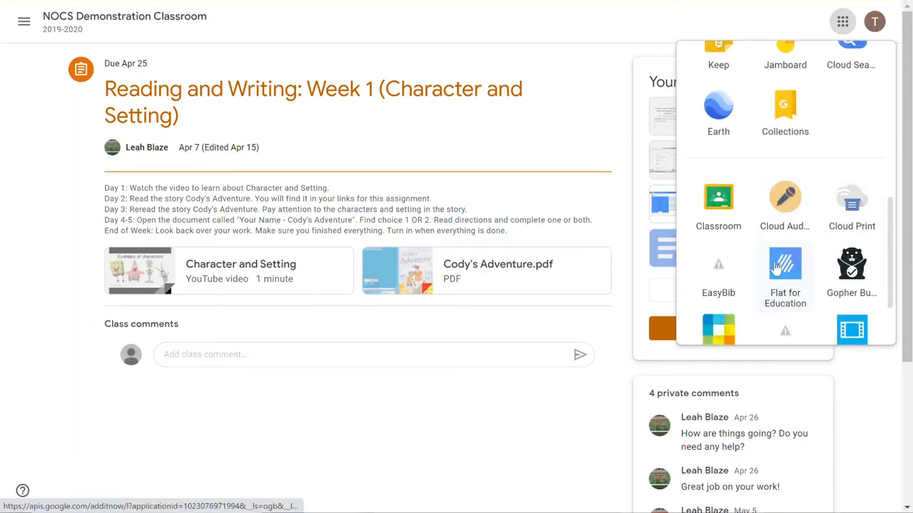
scroll(778, 264, down, 2)
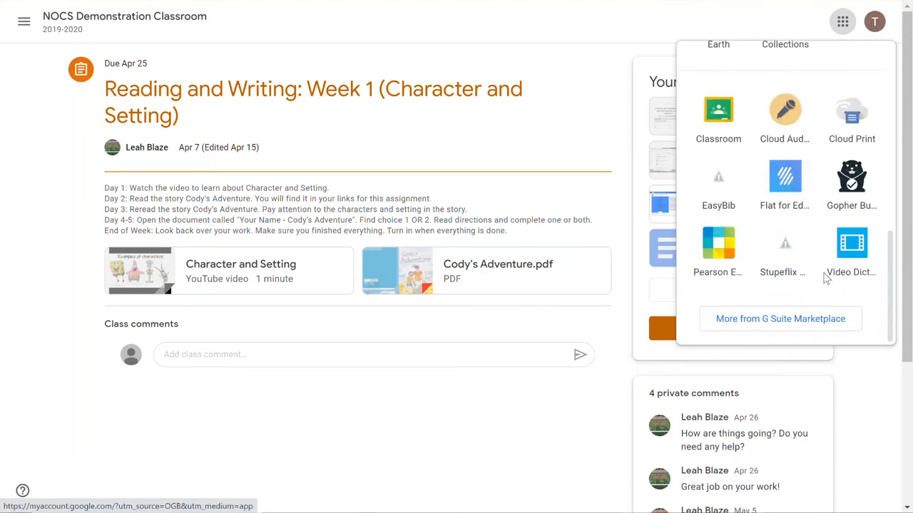
scroll(781, 210, up, 3)
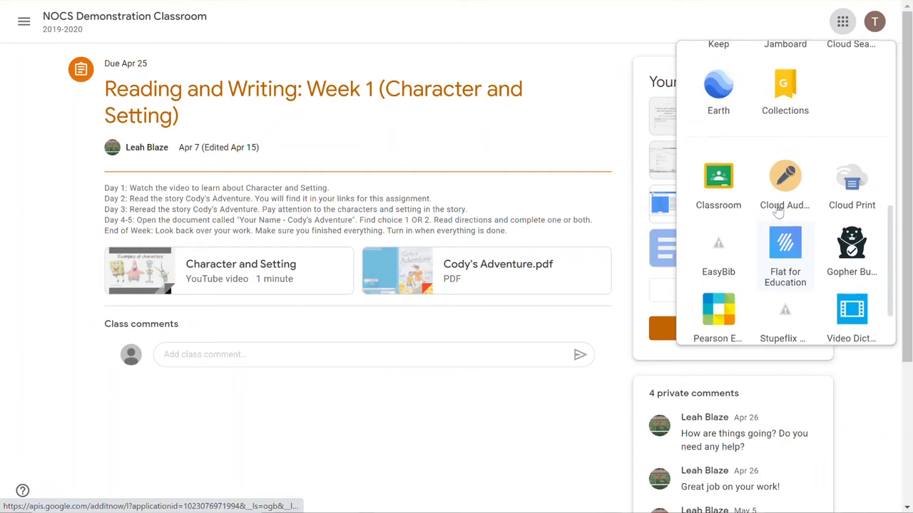
scroll(777, 212, up, 1)
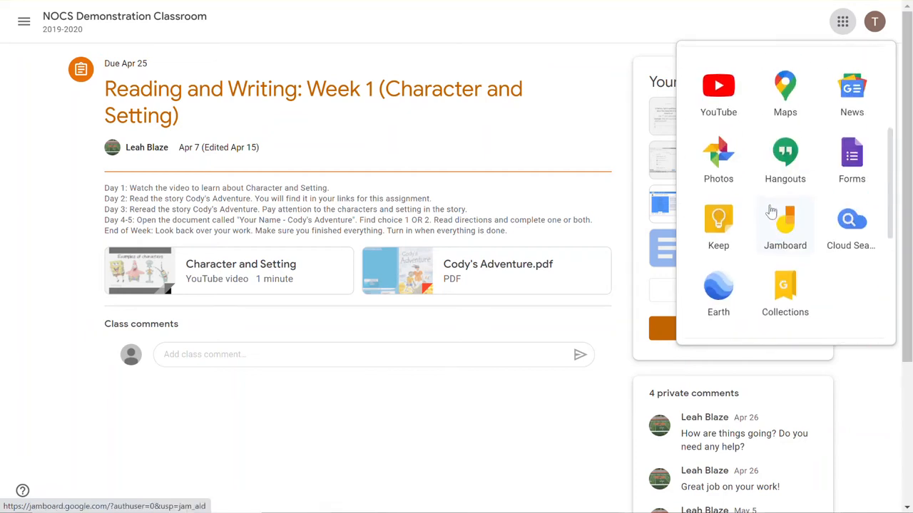
scroll(777, 212, up, 1)
scroll(796, 206, down, 2)
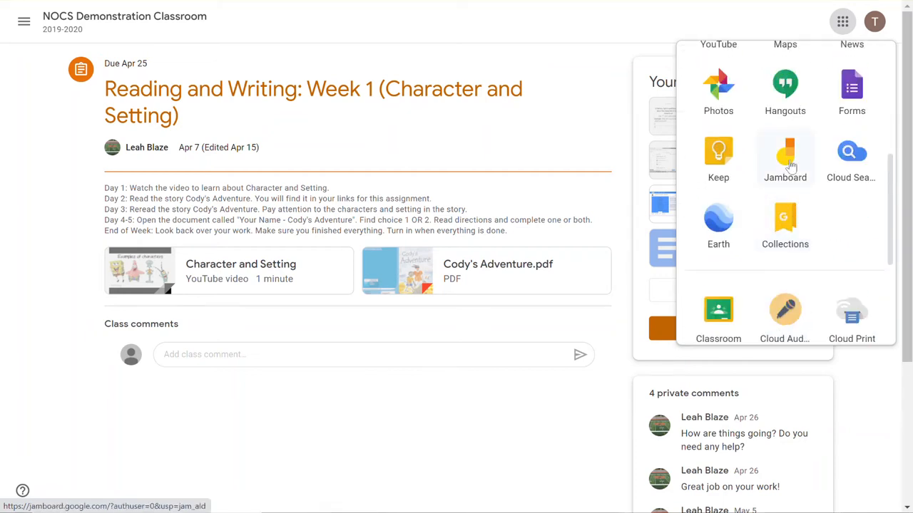
scroll(795, 170, up, 2)
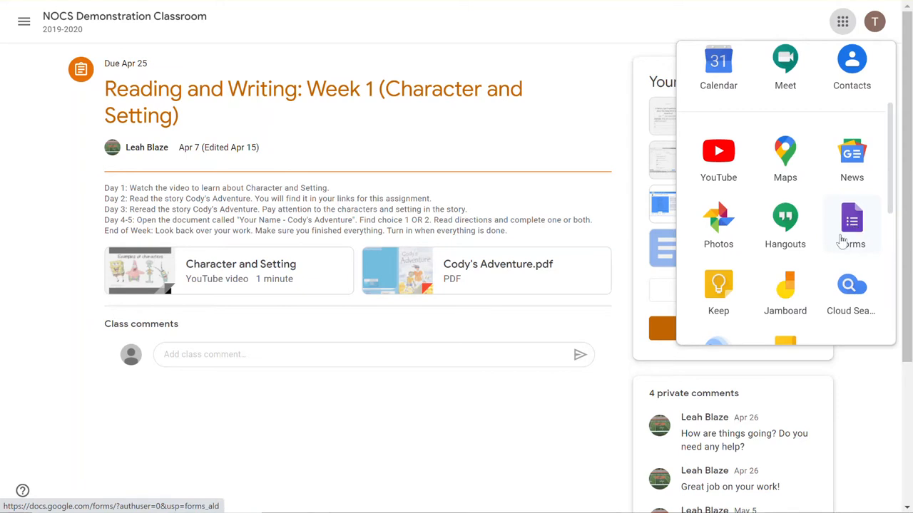
click(776, 300)
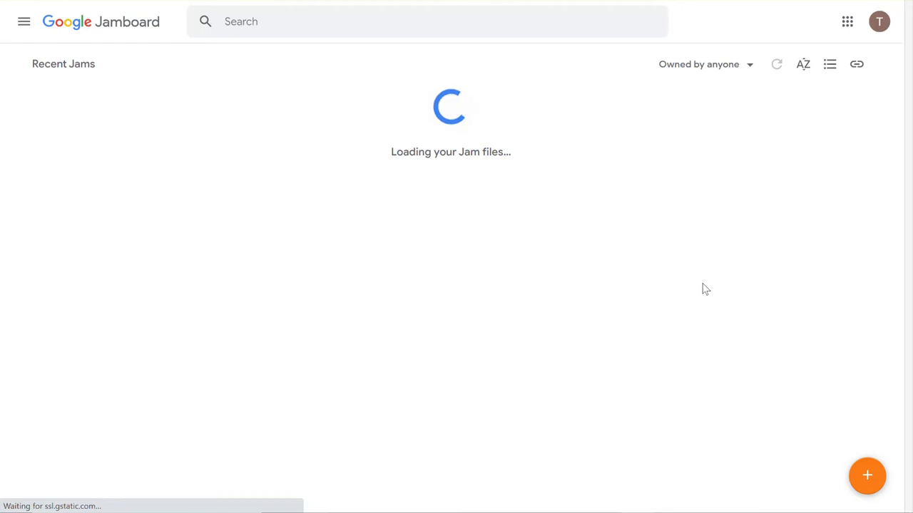
Step: Create a new Jam with a freehand pen scribble and copy its share link
click(869, 473)
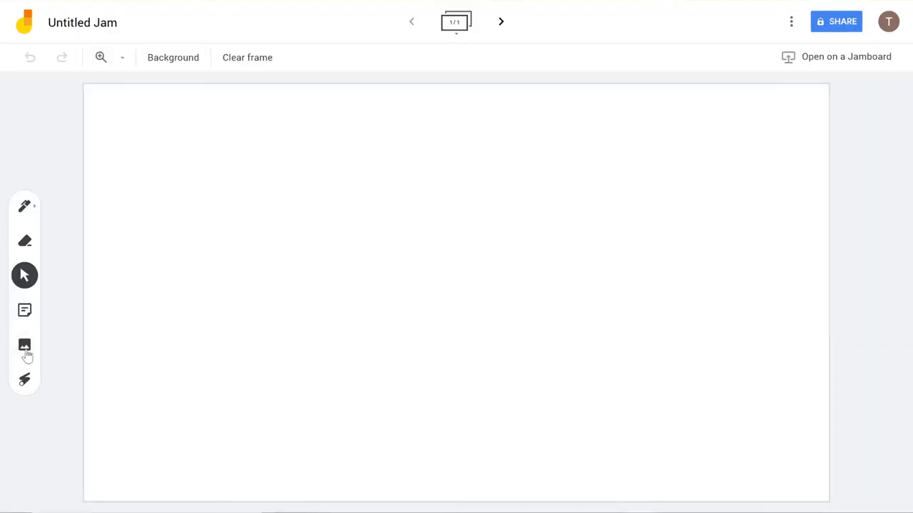
click(31, 214)
mouse_move(208, 168)
mouse_down()
mouse_move(414, 338)
mouse_move(366, 238)
mouse_move(798, 404)
mouse_move(663, 267)
mouse_up()
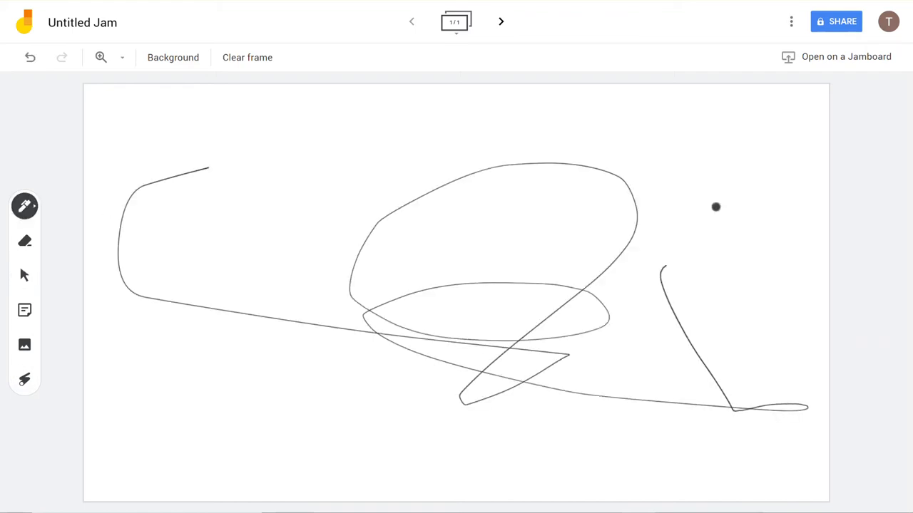
click(841, 29)
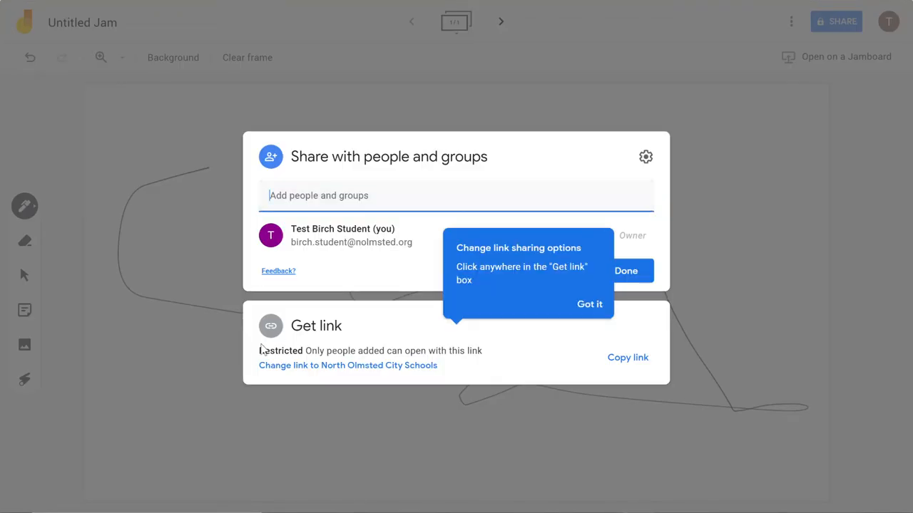
click(638, 360)
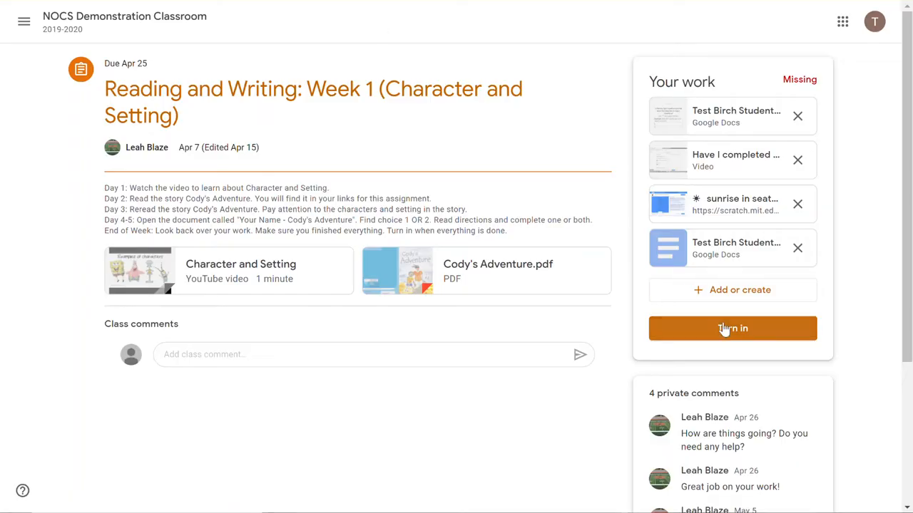
Step: Attach the copied Jamboard link as a new item under Your work
click(738, 292)
click(656, 348)
key(ctrl+v)
click(517, 303)
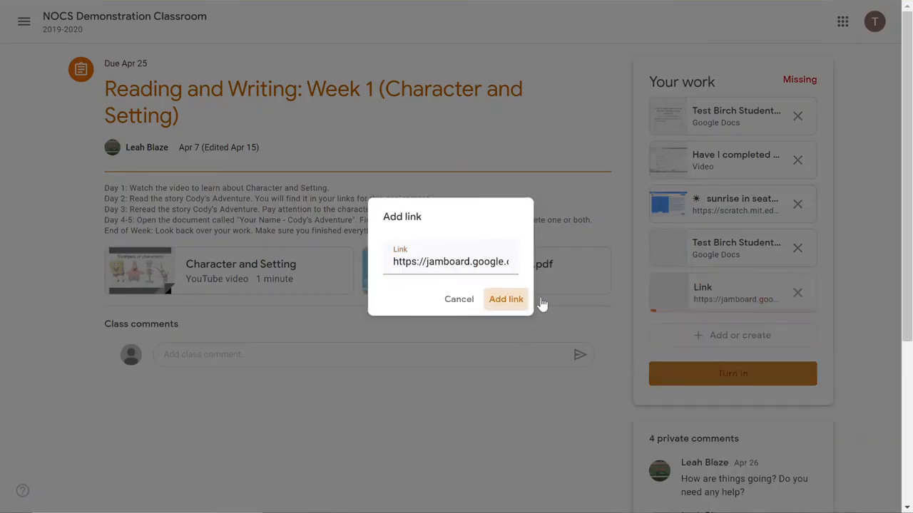